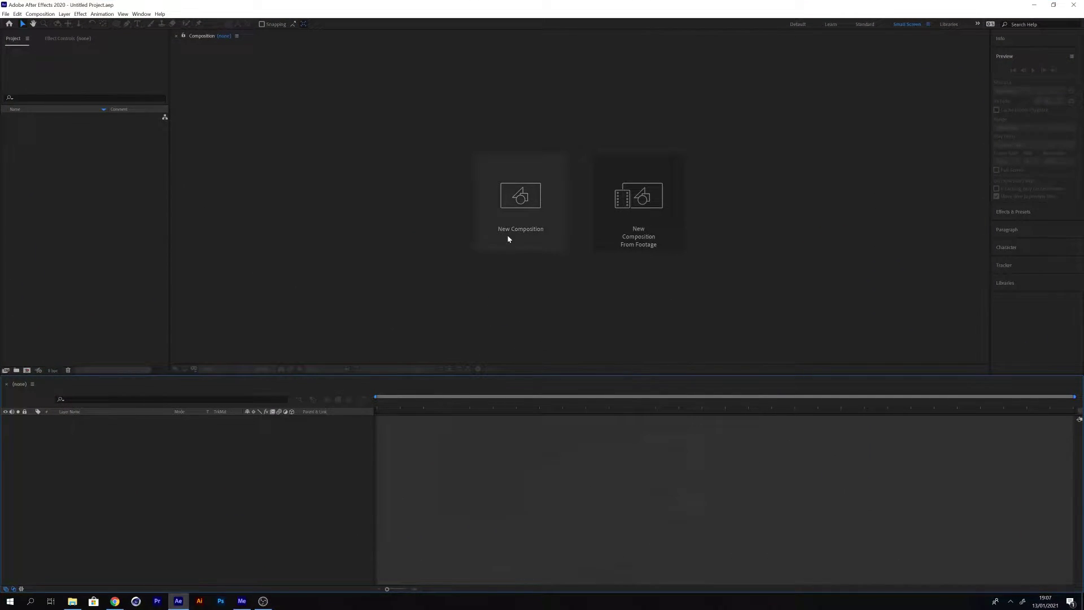
# Create a 300-frame composition named Main Comp and draw a rectangle shape at its centre.
pyautogui.click(507, 235)
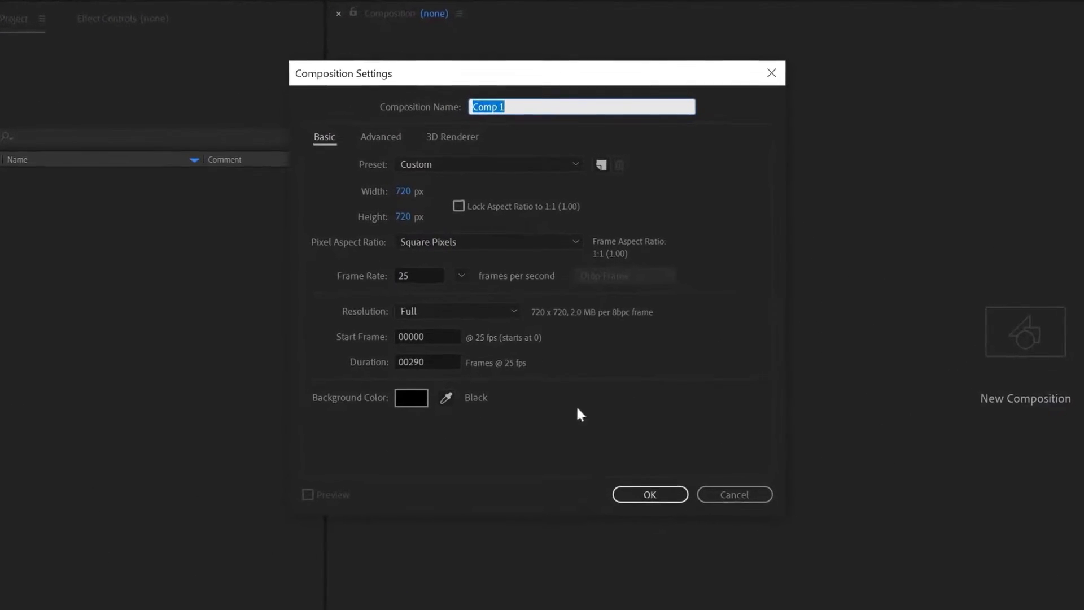
pyautogui.moveTo(266, 251); pyautogui.dragTo(309, 262)
pyautogui.write('300')
pyautogui.click(510, 108)
pyautogui.write('Main Comp')
pyautogui.click(652, 496)
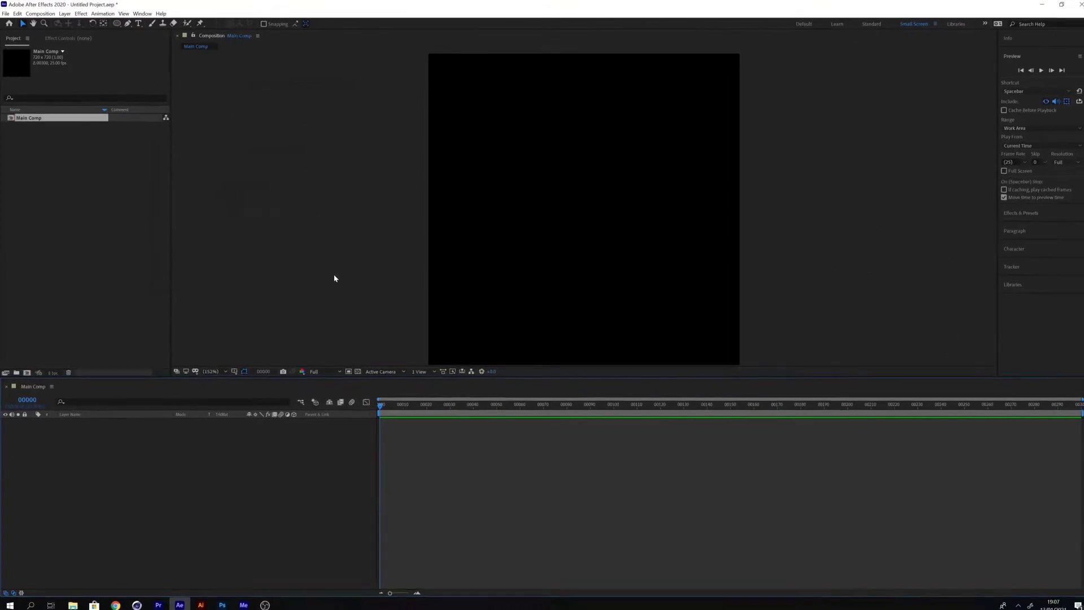
pyautogui.click(119, 26)
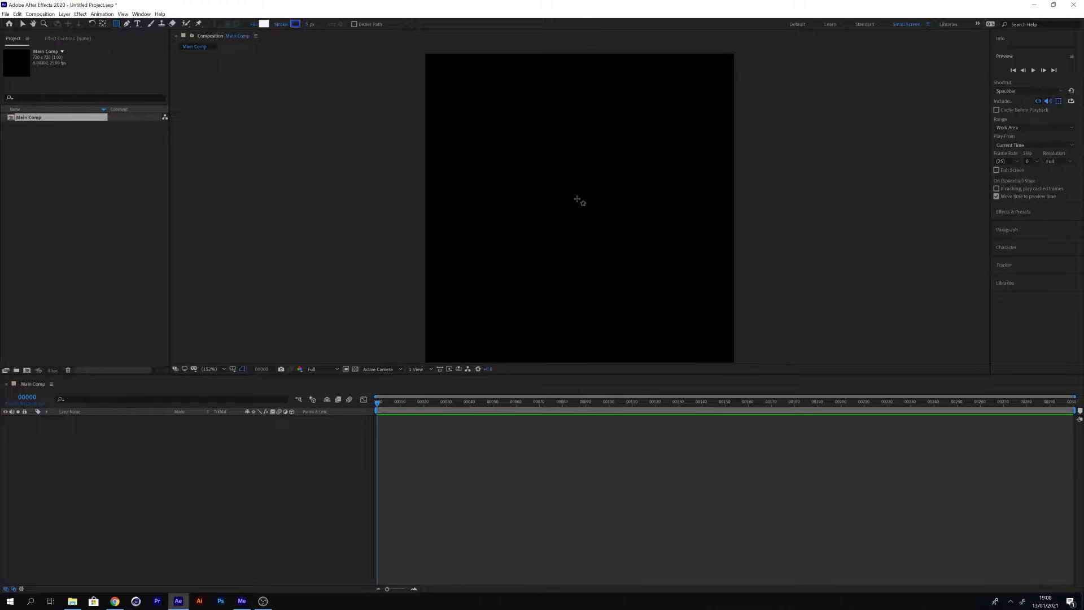
pyautogui.moveTo(580, 200); pyautogui.dragTo(649, 271)
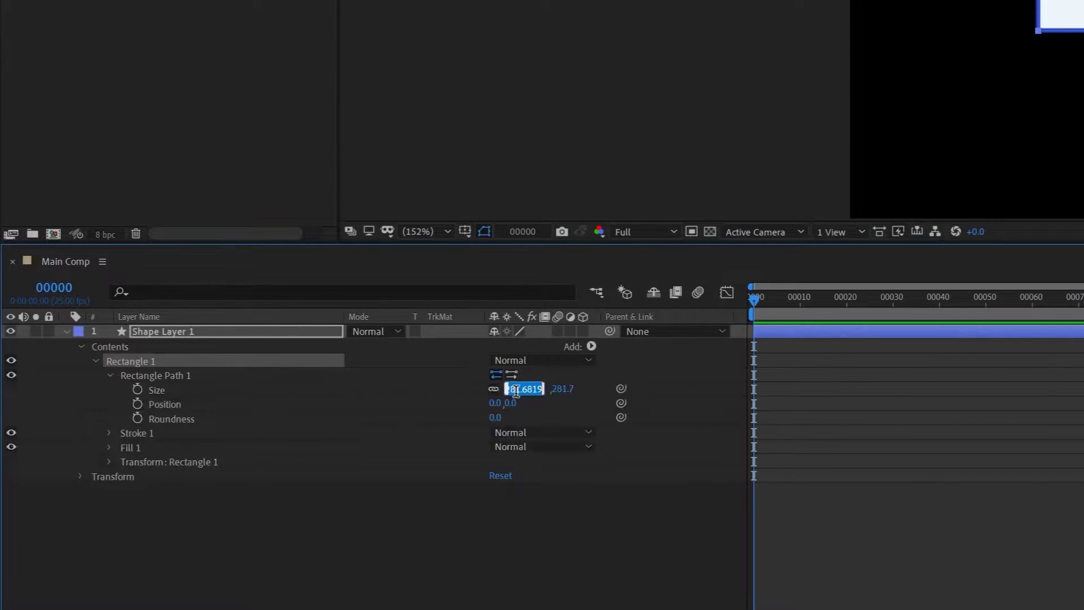
# Make the rectangle a 350×350 unfilled square with an #EDF6F9 stroke and rename it Box.
pyautogui.press('Return')
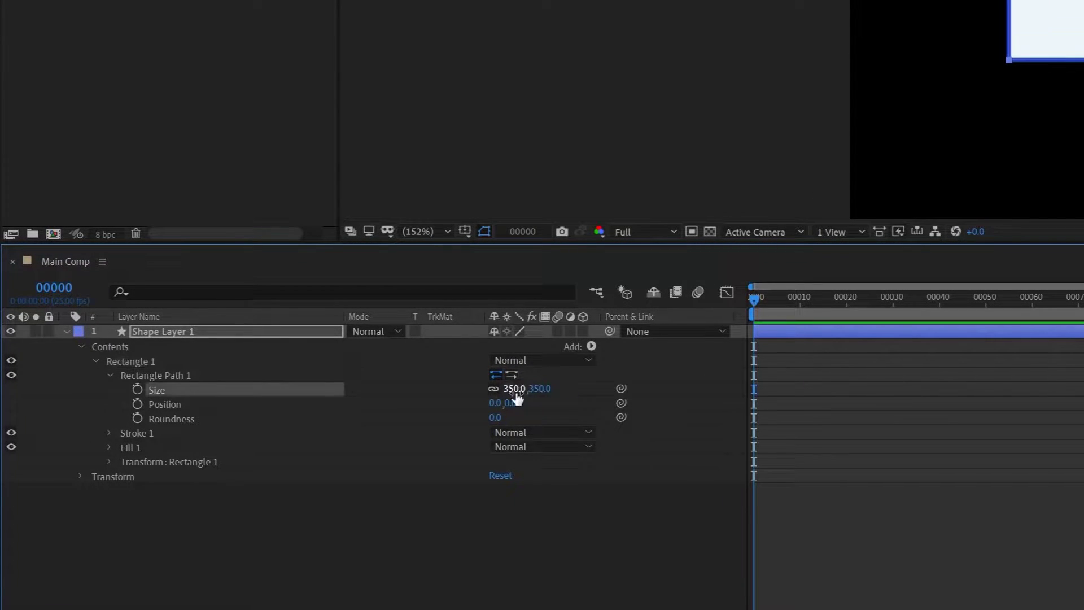
pyautogui.click(136, 448)
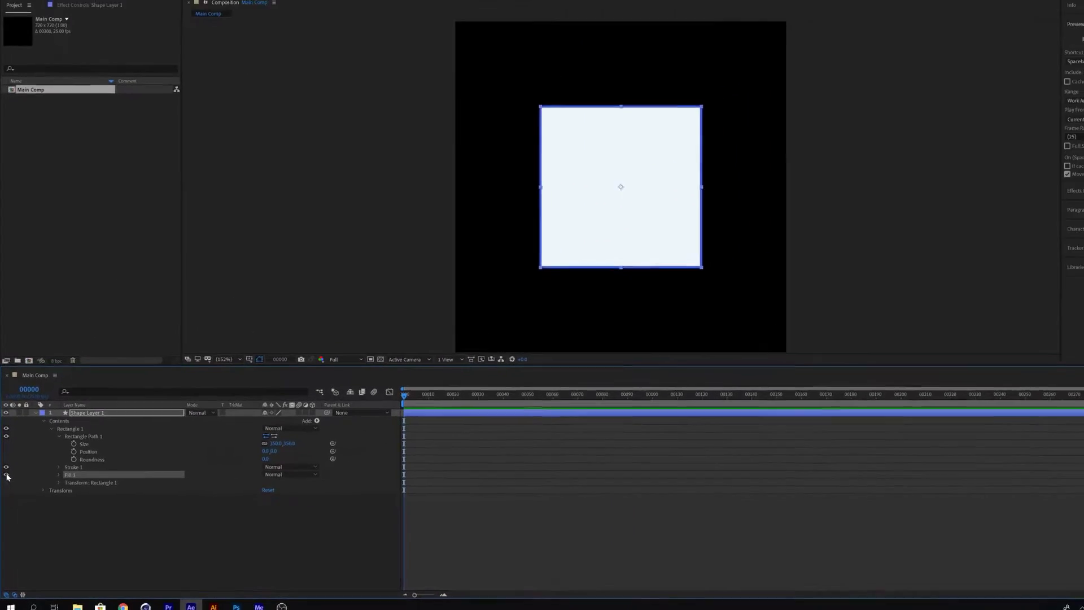
pyautogui.click(6, 474)
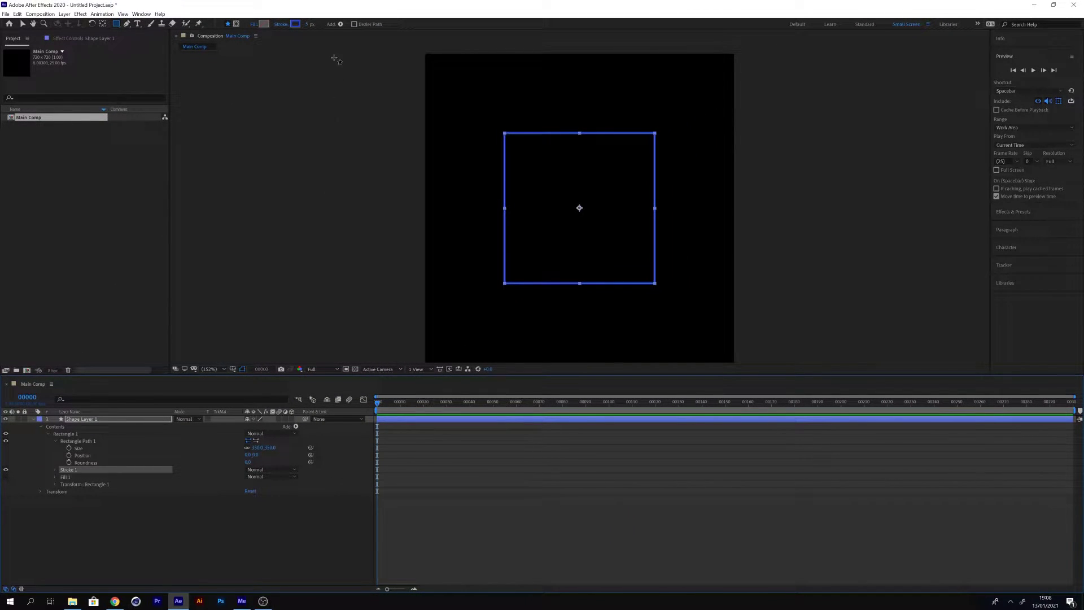
pyautogui.click(295, 24)
pyautogui.write('EDF')
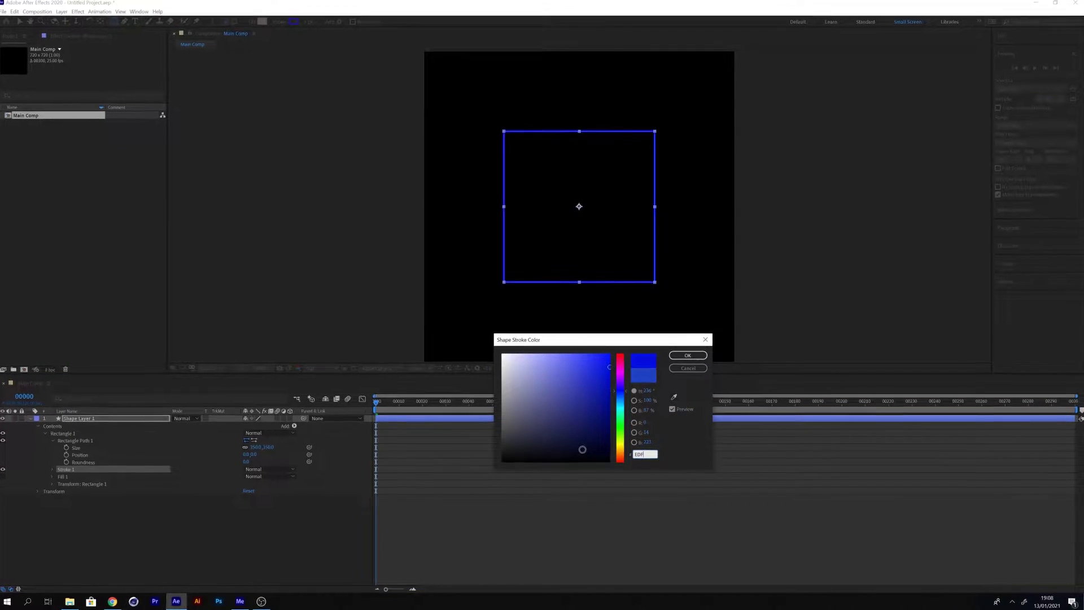
pyautogui.write('6F9')
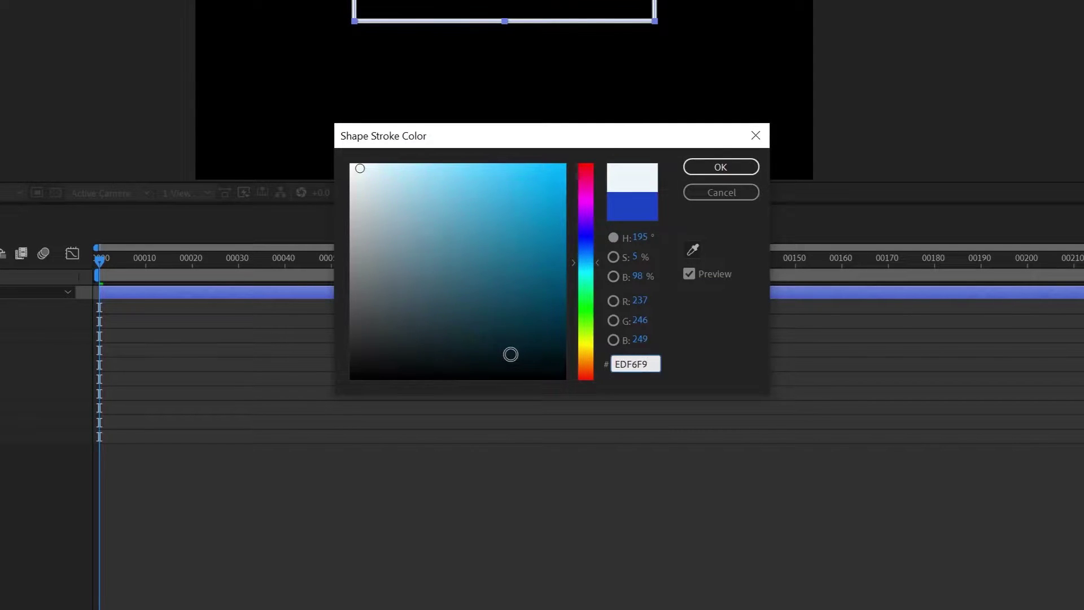
pyautogui.press('Return')
pyautogui.press('Return')
pyautogui.write('B')
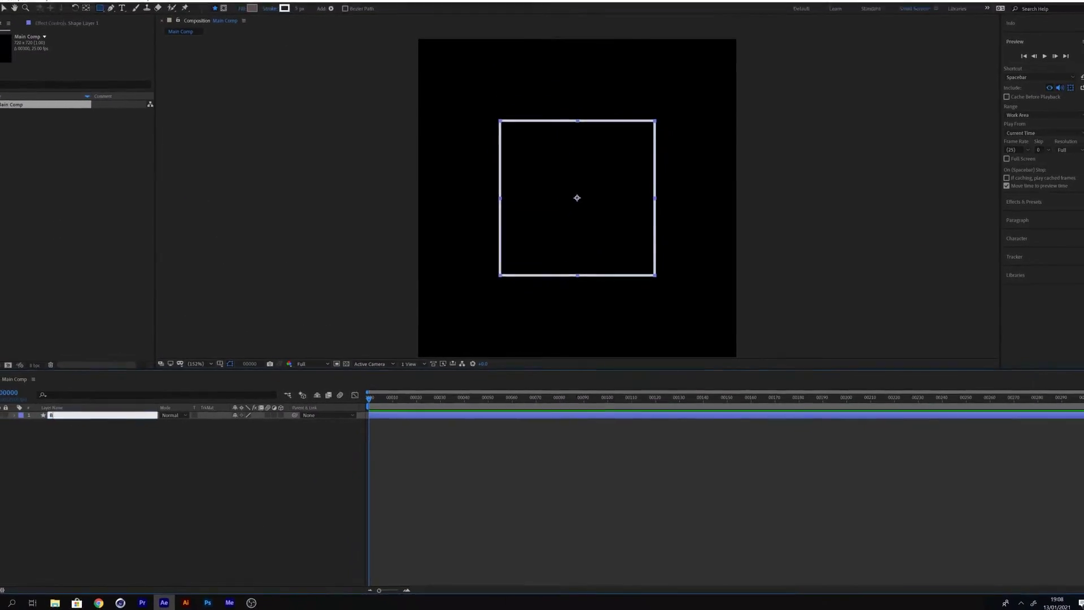
pyautogui.write('ox')
# Duplicate the Box layer and name the copy Open.
pyautogui.press('Return')
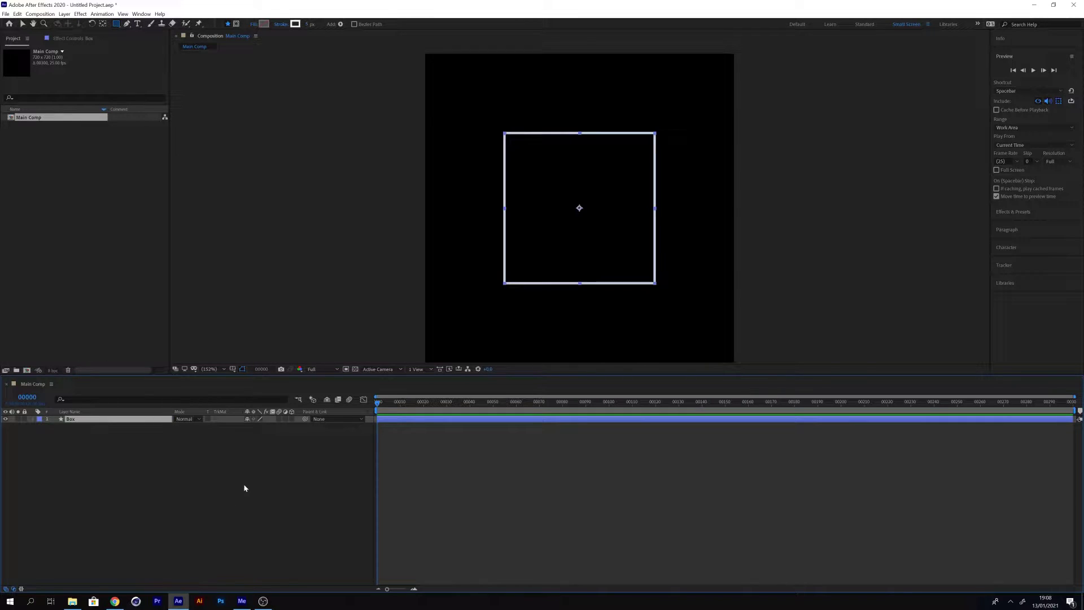
pyautogui.hotkey('ctrl', 'd')
pyautogui.press('Return')
pyautogui.write('Open')
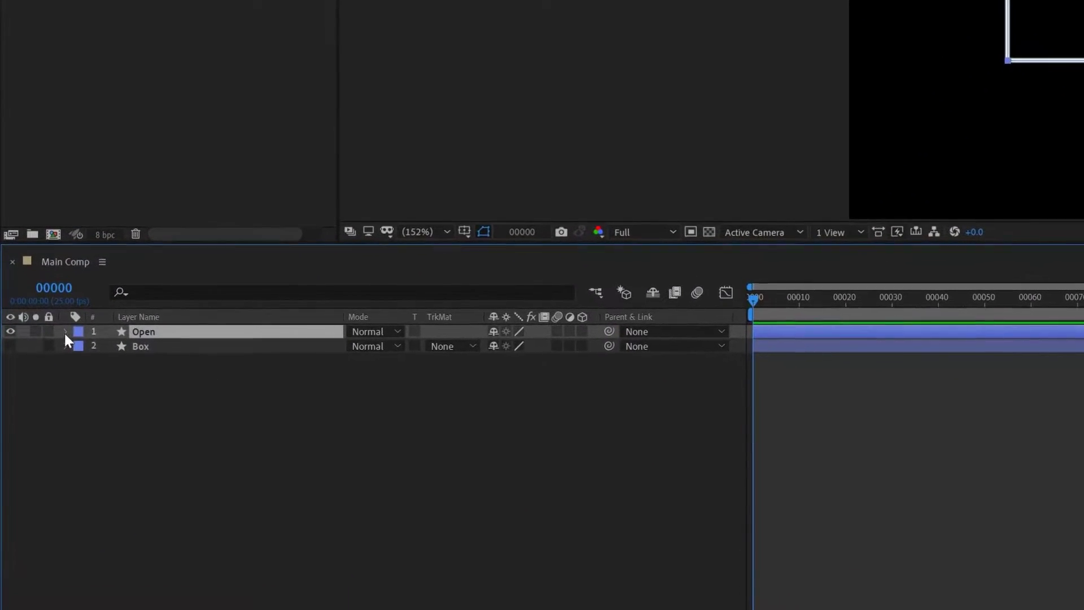
# Convert Open's rectangle to a bezier path and open its top edge into a U shape.
pyautogui.click(62, 338)
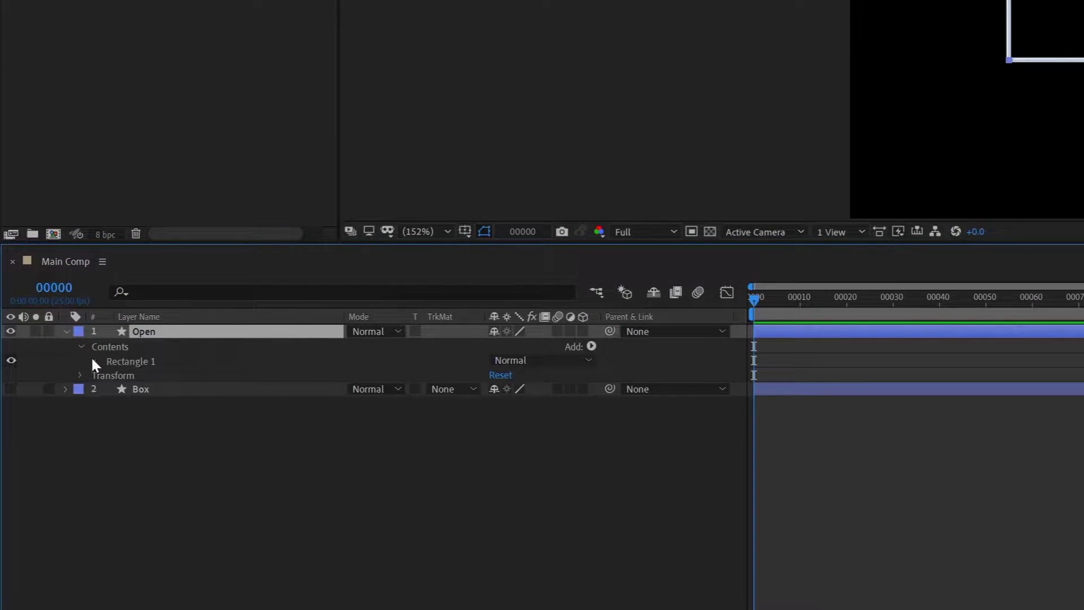
pyautogui.click(94, 361)
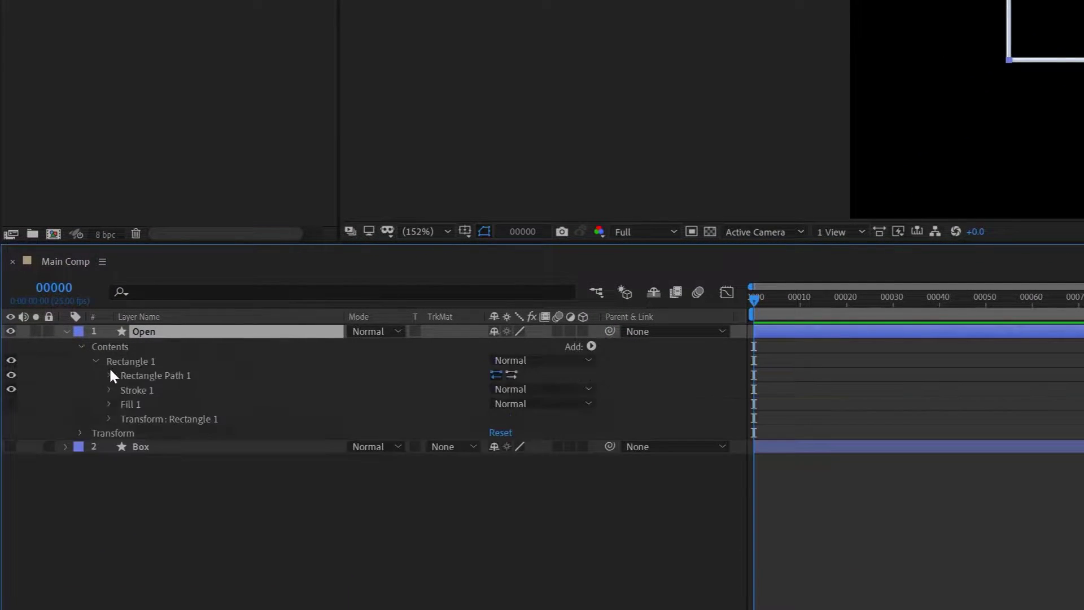
pyautogui.click(111, 375)
pyautogui.rightClick(147, 376)
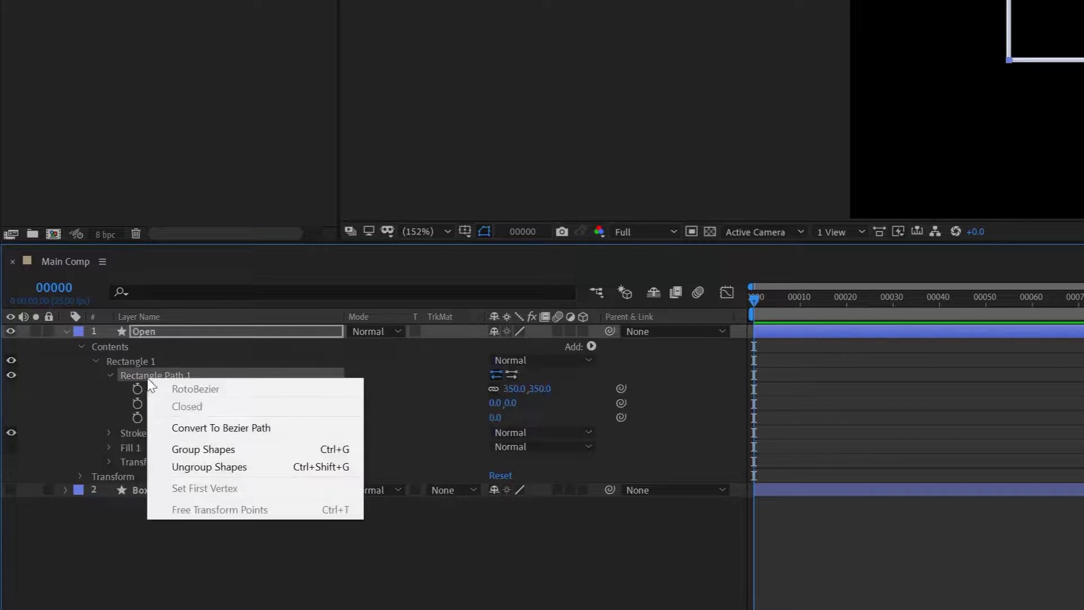
pyautogui.click(219, 429)
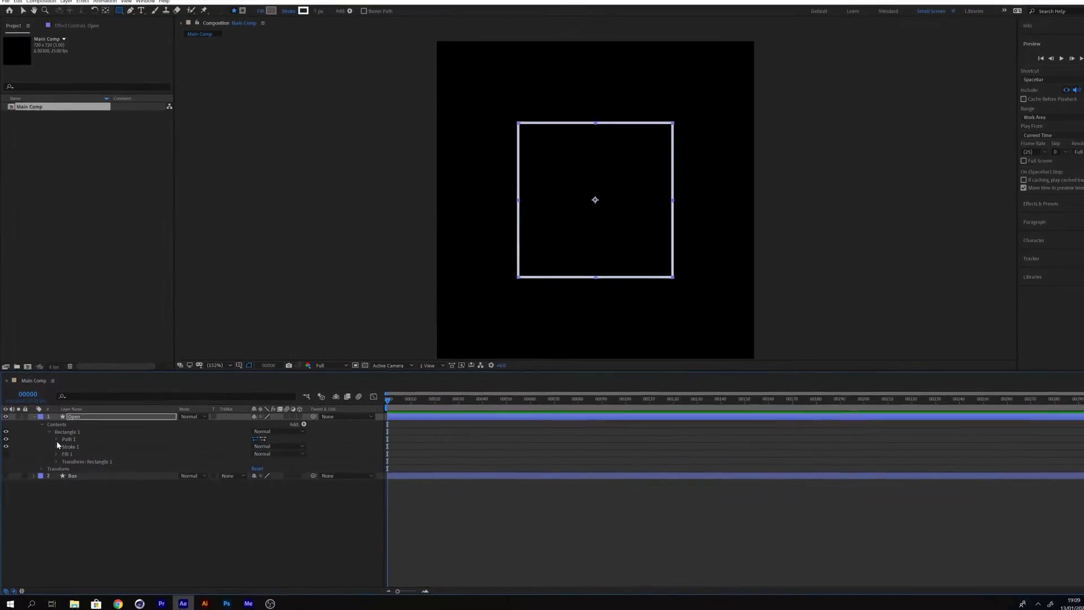
pyautogui.click(57, 439)
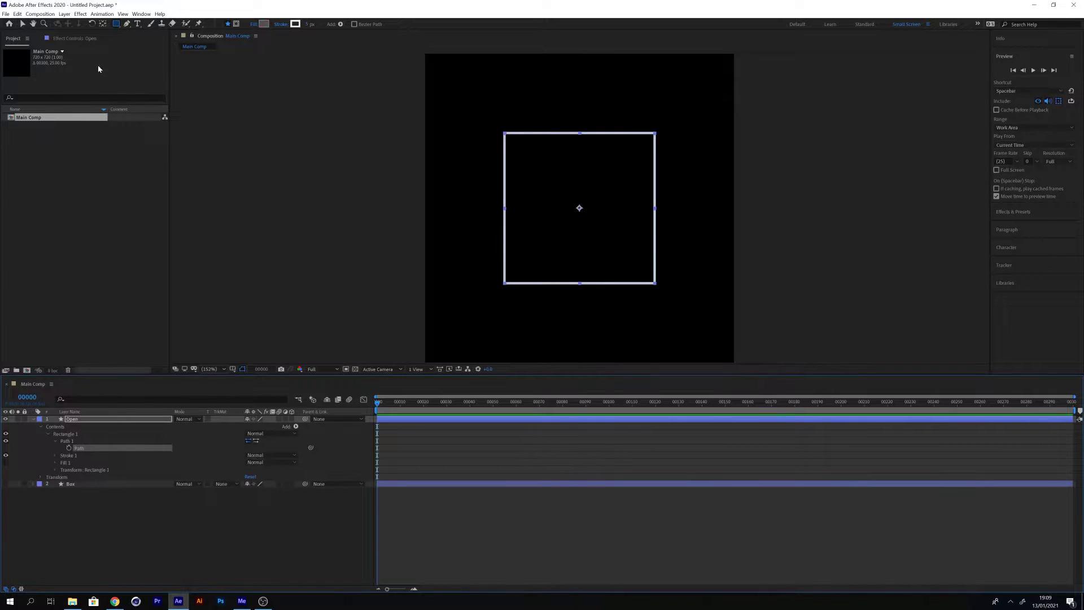
pyautogui.click(127, 24)
pyautogui.click(653, 134)
pyautogui.rightClick(506, 134)
pyautogui.moveTo(539, 150)
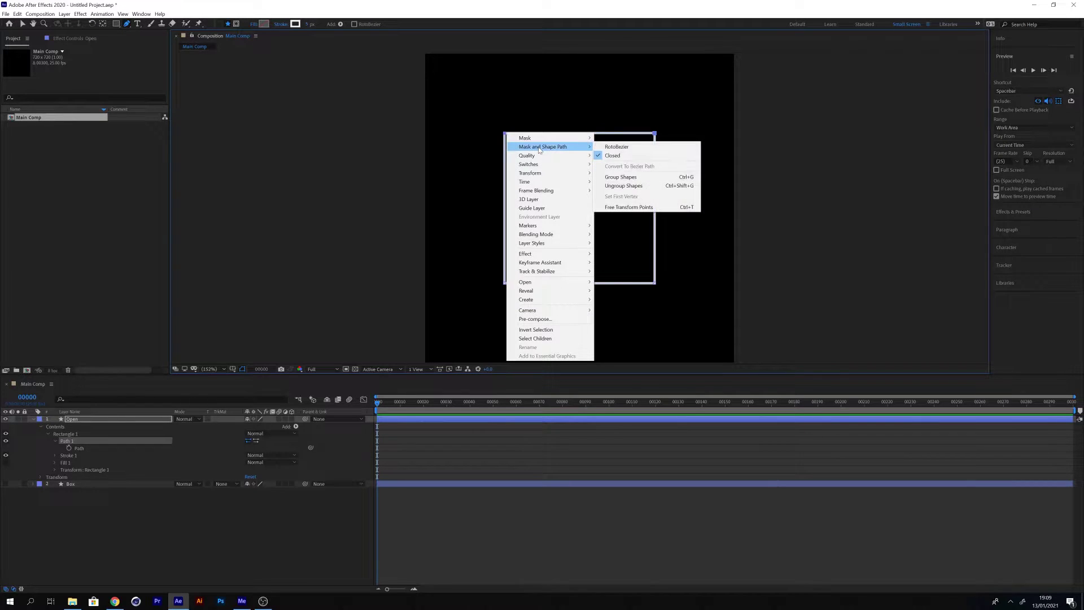
pyautogui.click(621, 156)
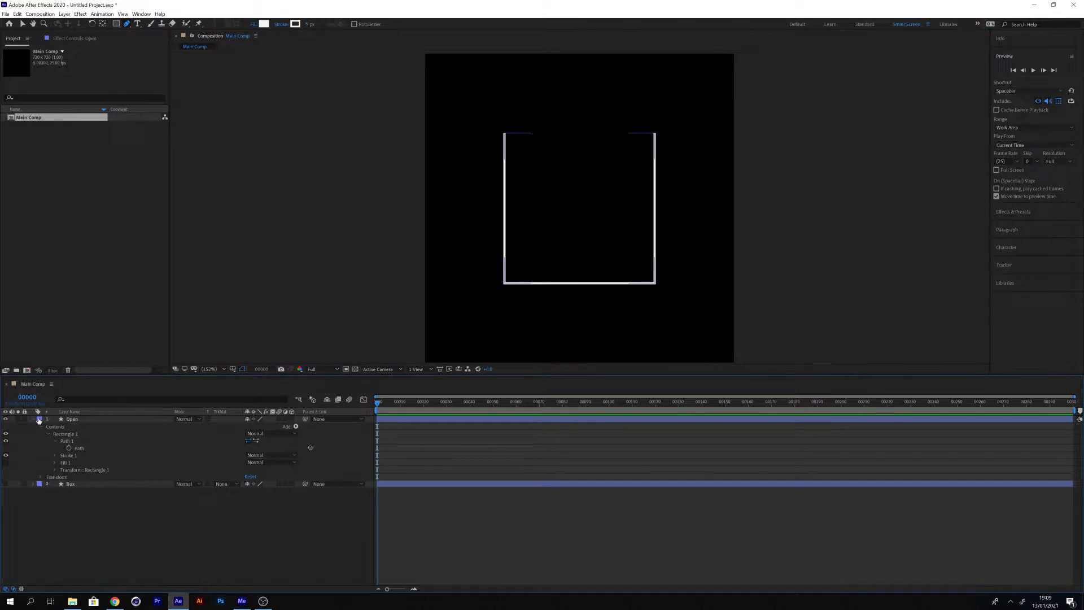
# Duplicate Open as Open 2, rotate the copy 180°, and hide it.
pyautogui.hotkey('ctrl', 'd')
pyautogui.press('r')
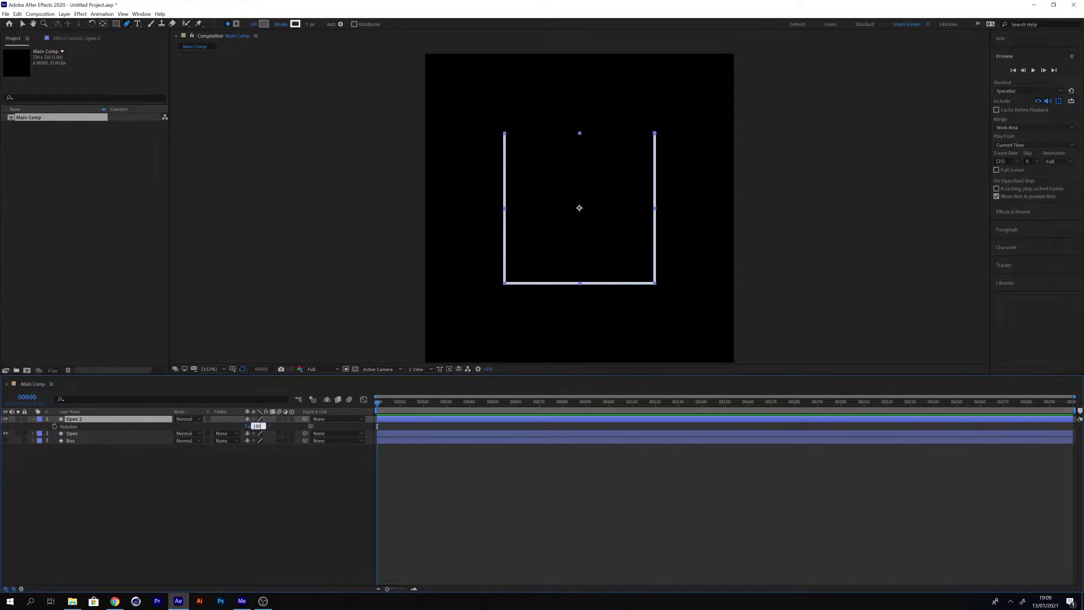
pyautogui.click(246, 458)
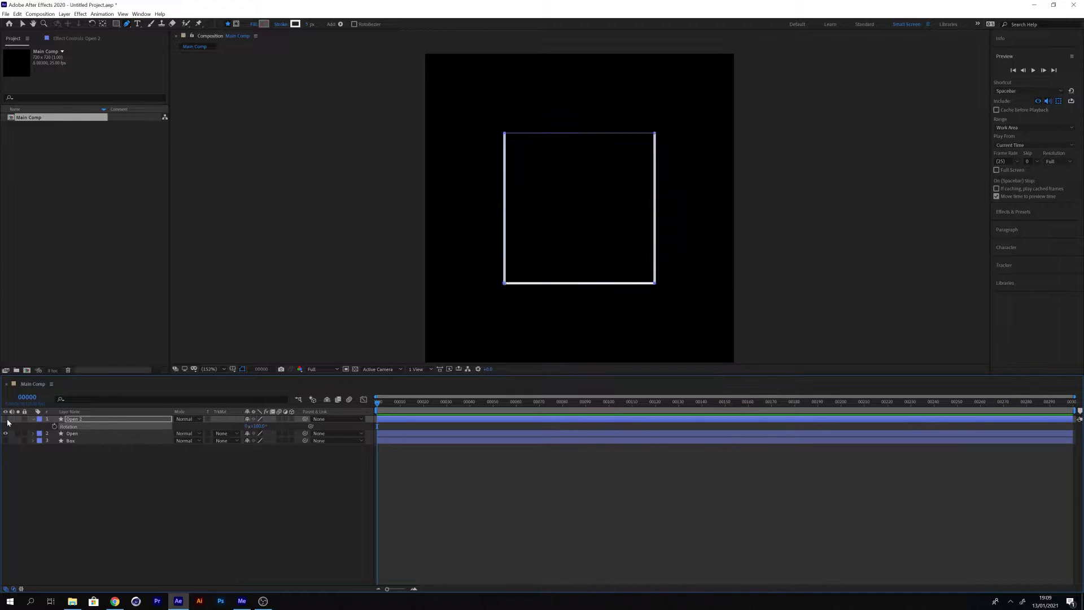
pyautogui.click(133, 480)
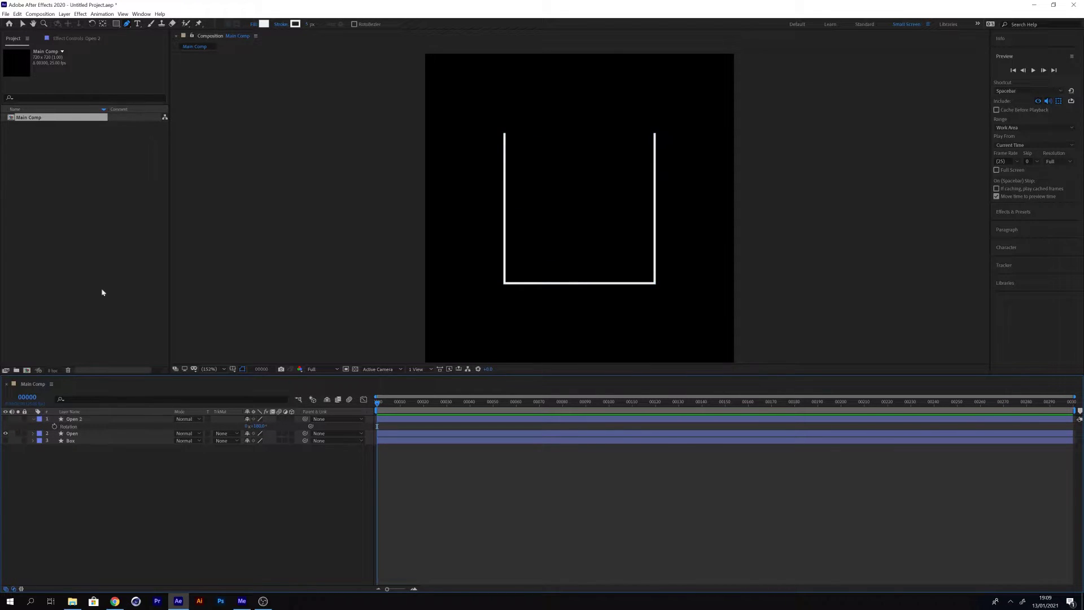
# Add the peach gradient Pale Orange Solid backgrounds and draw a small circle inside the box.
pyautogui.click(64, 14)
pyautogui.moveTo(73, 27)
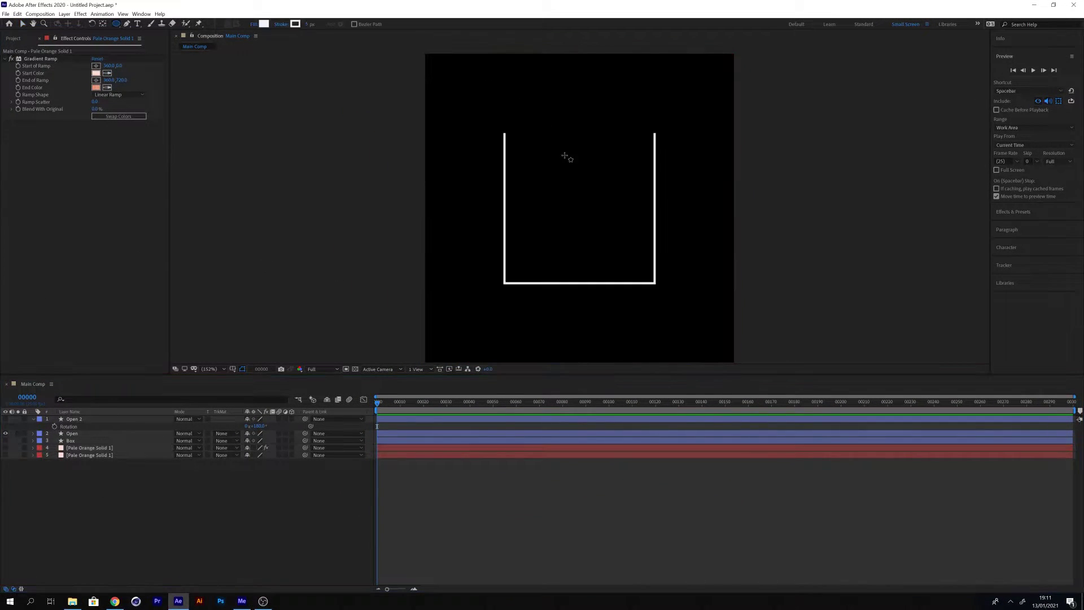
pyautogui.moveTo(573, 205); pyautogui.dragTo(580, 212)
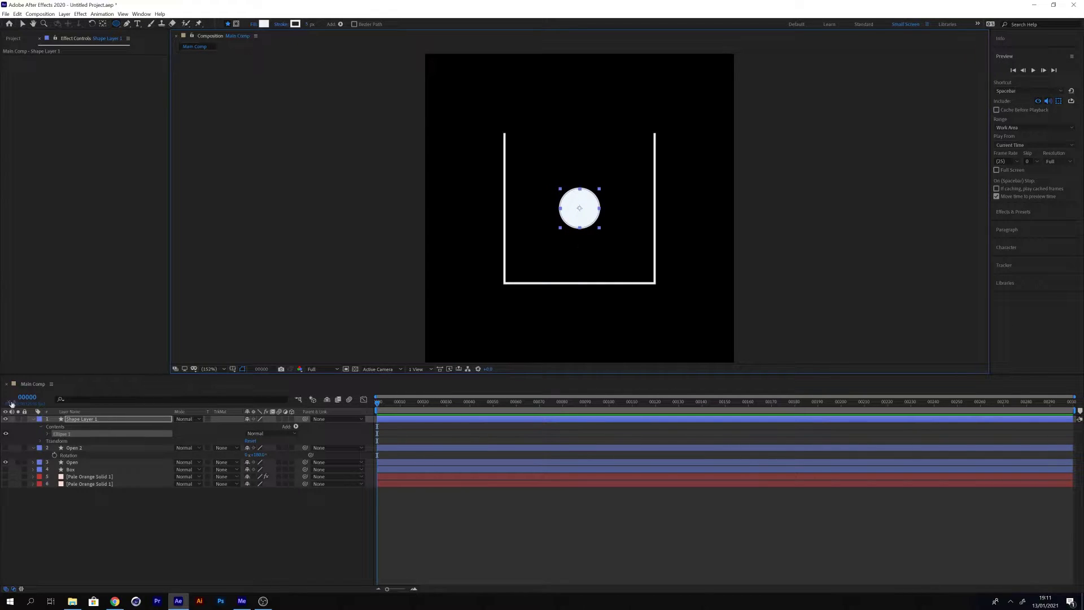
# Make the circle 15×15 with no stroke and set its fill colour.
pyautogui.click(47, 433)
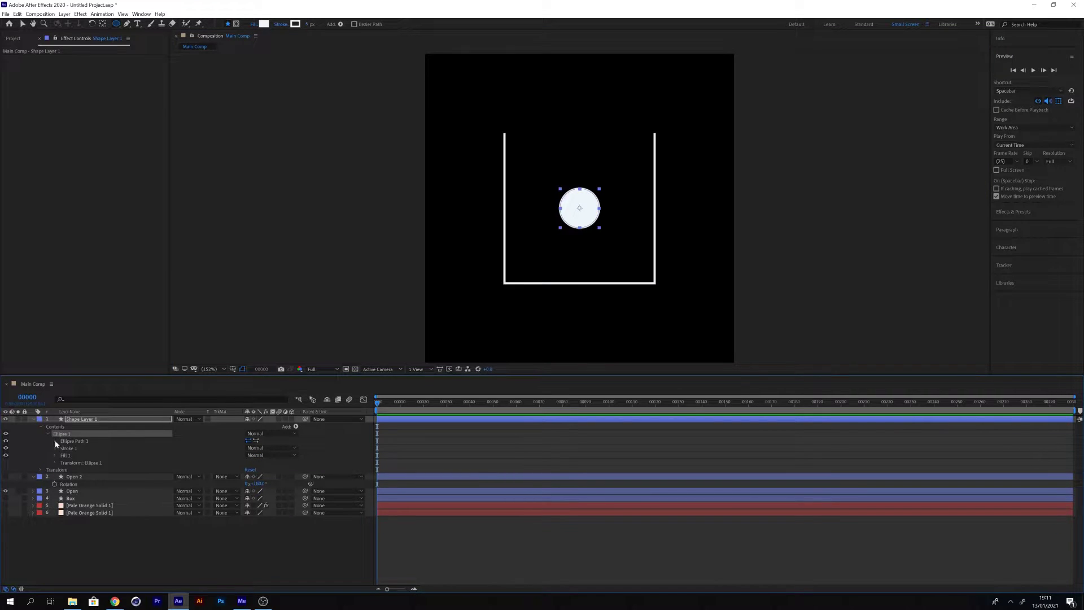
pyautogui.click(55, 441)
pyautogui.click(257, 447)
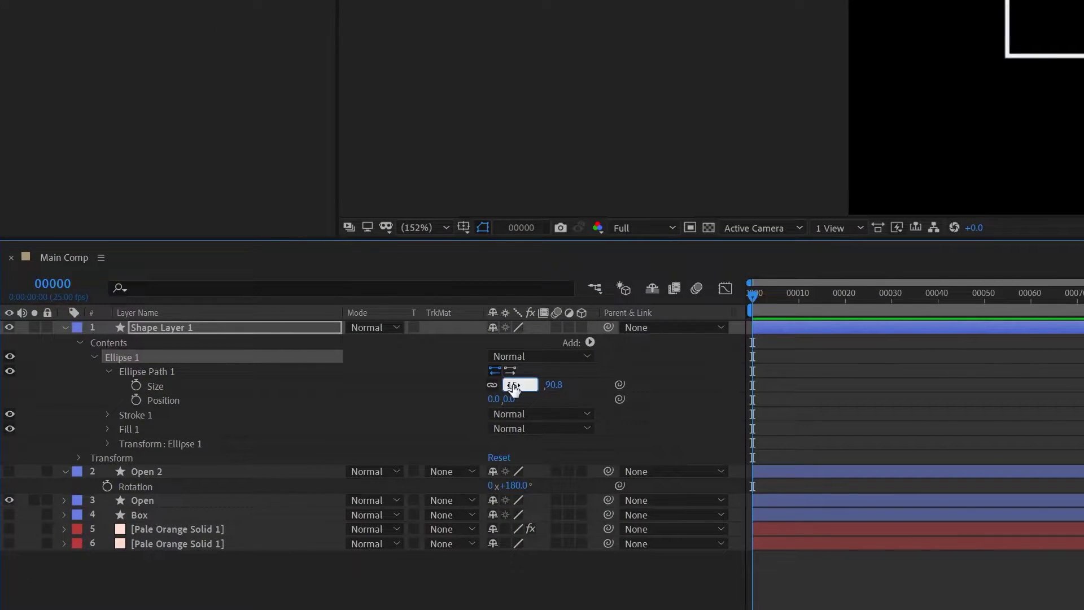
pyautogui.press('Return')
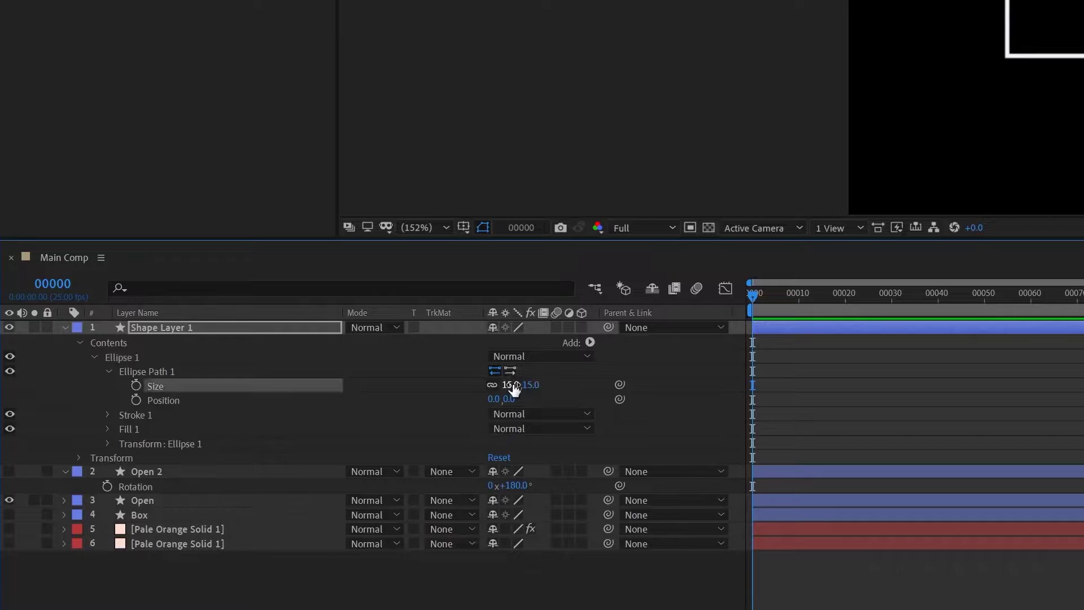
pyautogui.click(135, 415)
pyautogui.press('Delete')
pyautogui.click(109, 370)
pyautogui.click(121, 386)
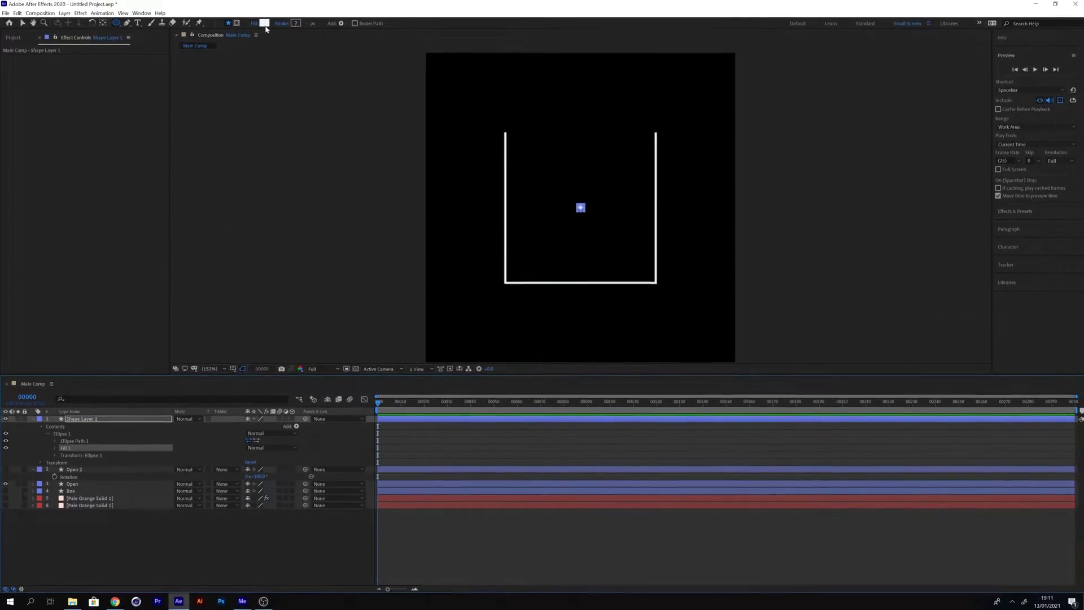
pyautogui.click(263, 23)
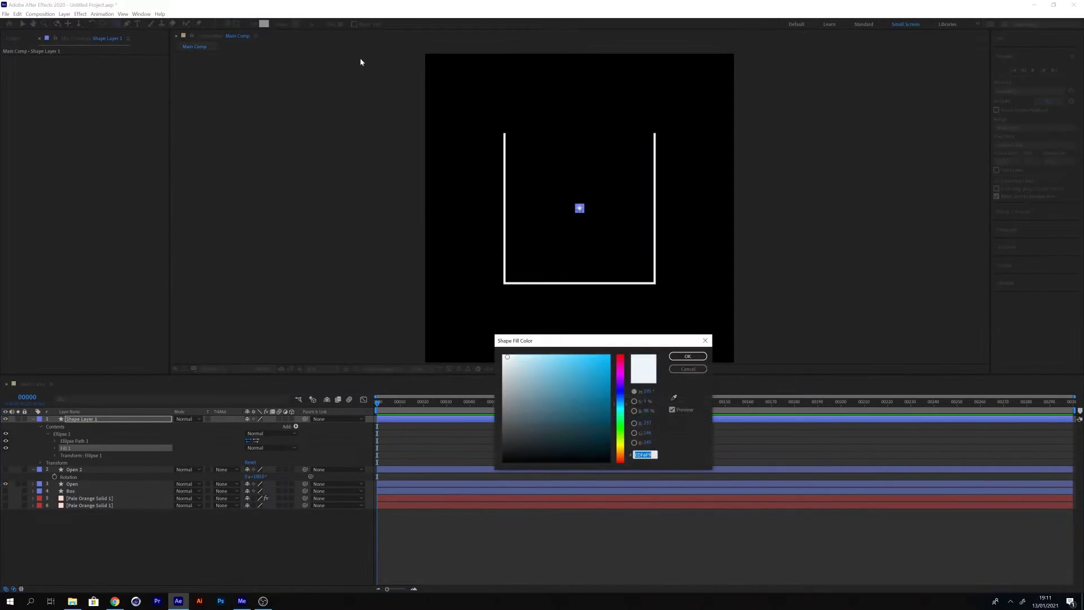
pyautogui.press('Return')
# Duplicate the circle into a grid of dot layers and colour the top rows #EDF6F9.
pyautogui.hotkey('ctrl', 'd')
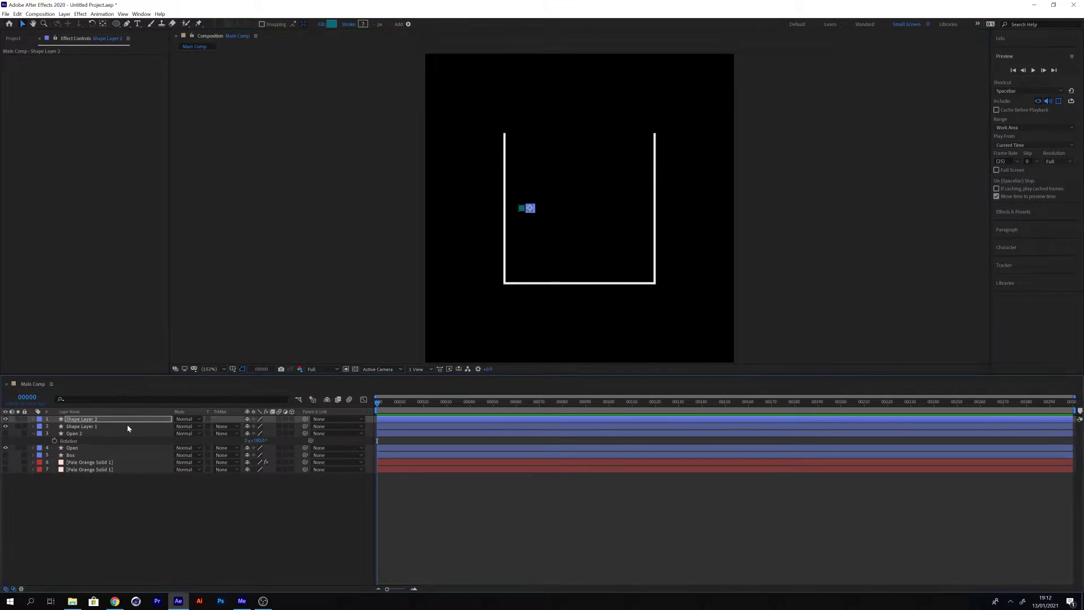
pyautogui.hotkey('ctrl', 'd')
pyautogui.hotkey('ctrl', 'd')
pyautogui.hotkey('ctrl', 'd')
pyautogui.hotkey('ctrl', 'd')
pyautogui.hotkey('ctrl', 'd')
pyautogui.hotkey('ctrl', 'd')
pyautogui.hotkey('ctrl', 'd')
pyautogui.hotkey('ctrl', 'd')
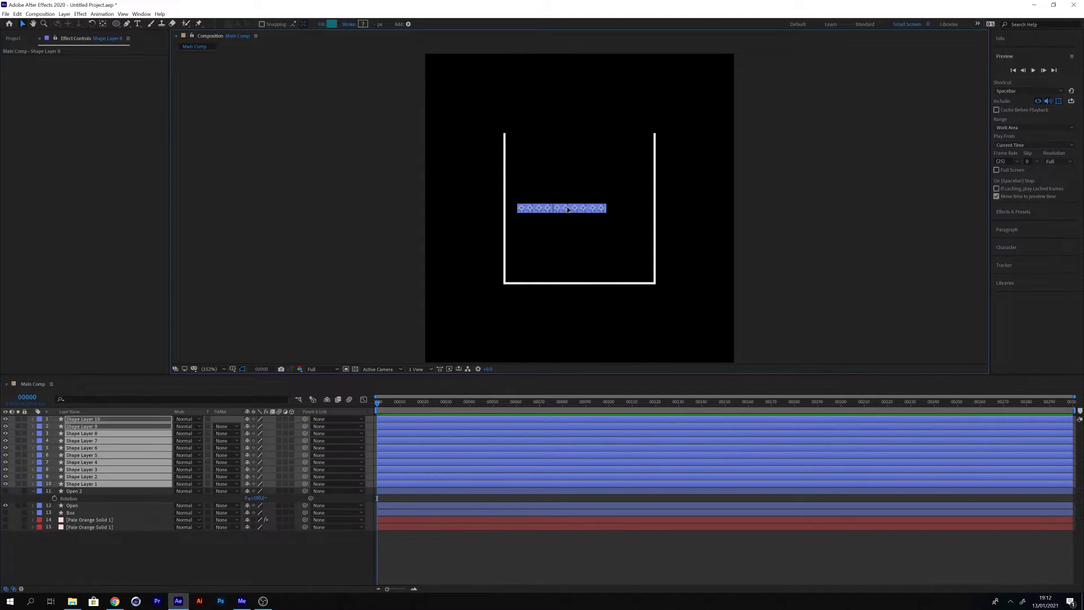
pyautogui.hotkey('ctrl', 'd')
pyautogui.hotkey('ctrl', 'd')
pyautogui.hotkey('ctrl', 'd')
pyautogui.hotkey('ctrl', 'd')
pyautogui.hotkey('ctrl', 'd')
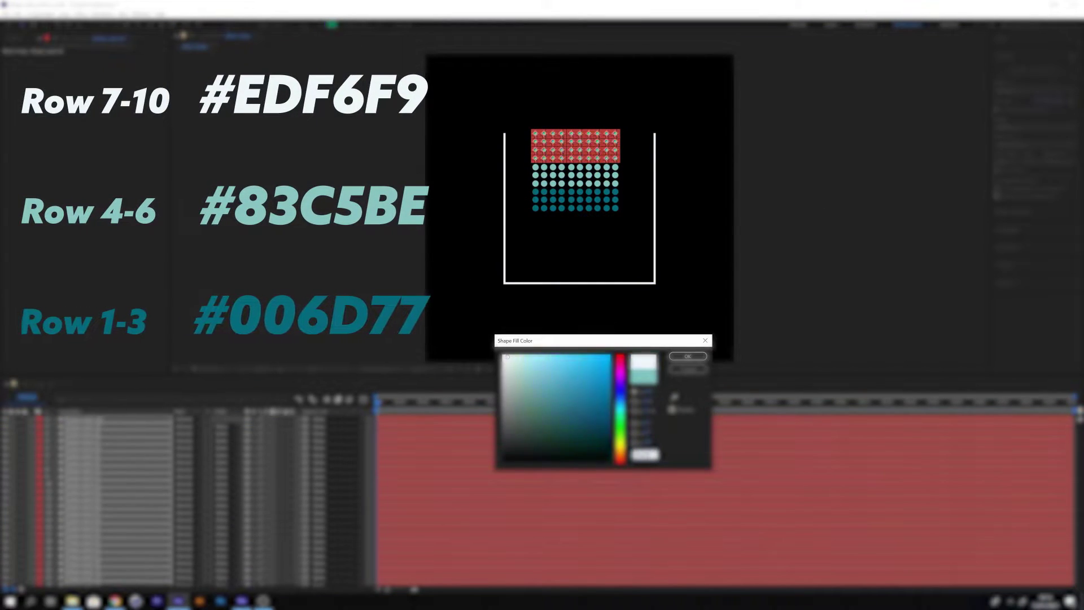
pyautogui.press('Return')
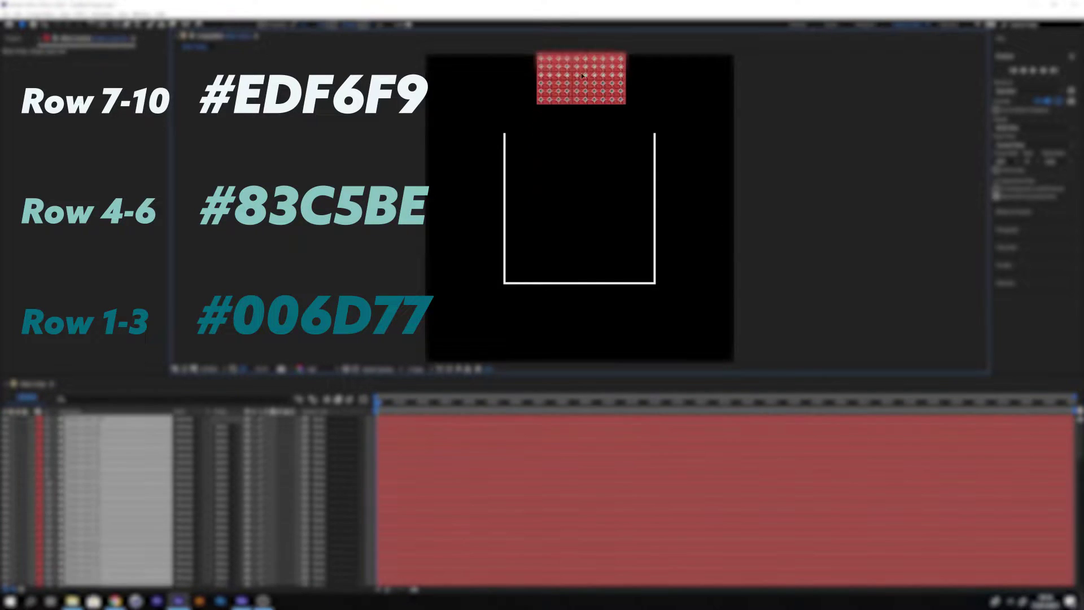
pyautogui.scroll(-1, 583, 126)
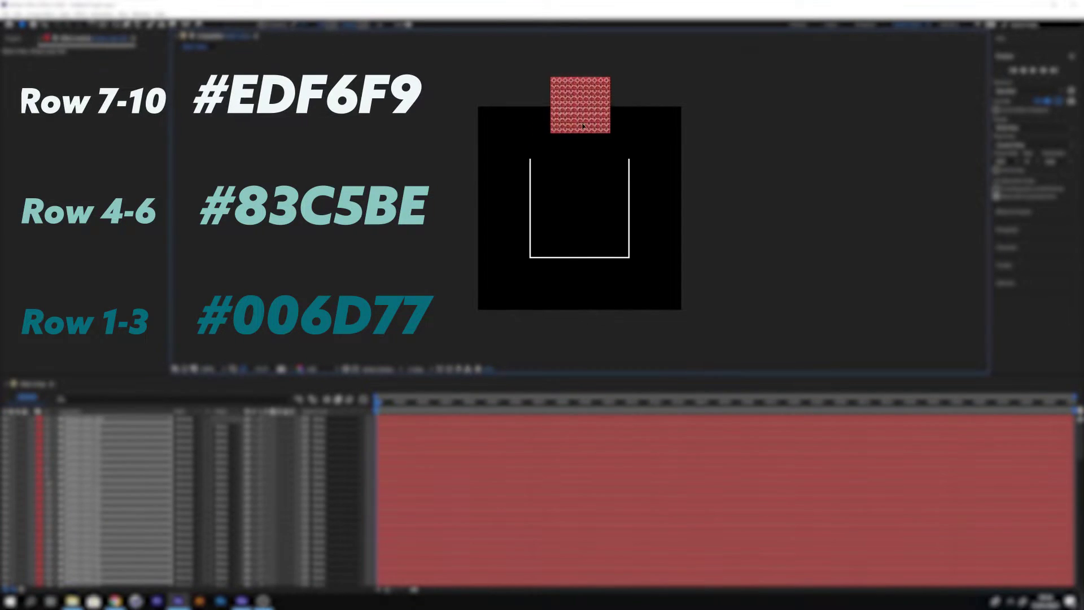
# Draw an unfilled curved bowl path with the Pen tool and start a second chevron path.
pyautogui.press('F2')
pyautogui.press('g')
pyautogui.click(506, 78)
pyautogui.moveTo(563, 146); pyautogui.dragTo(619, 162)
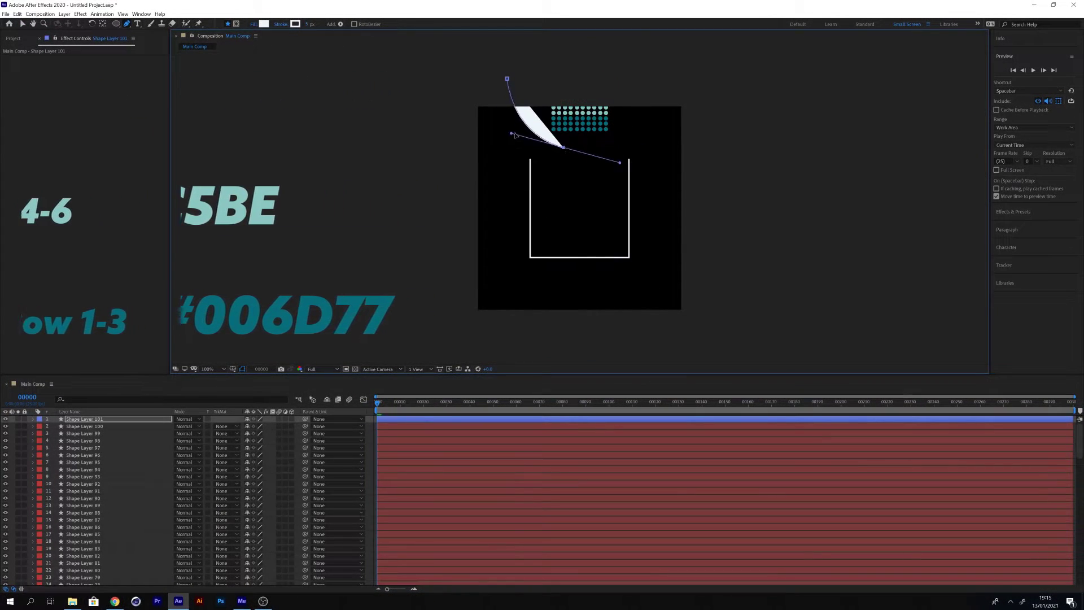
pyautogui.click(33, 419)
pyautogui.click(48, 434)
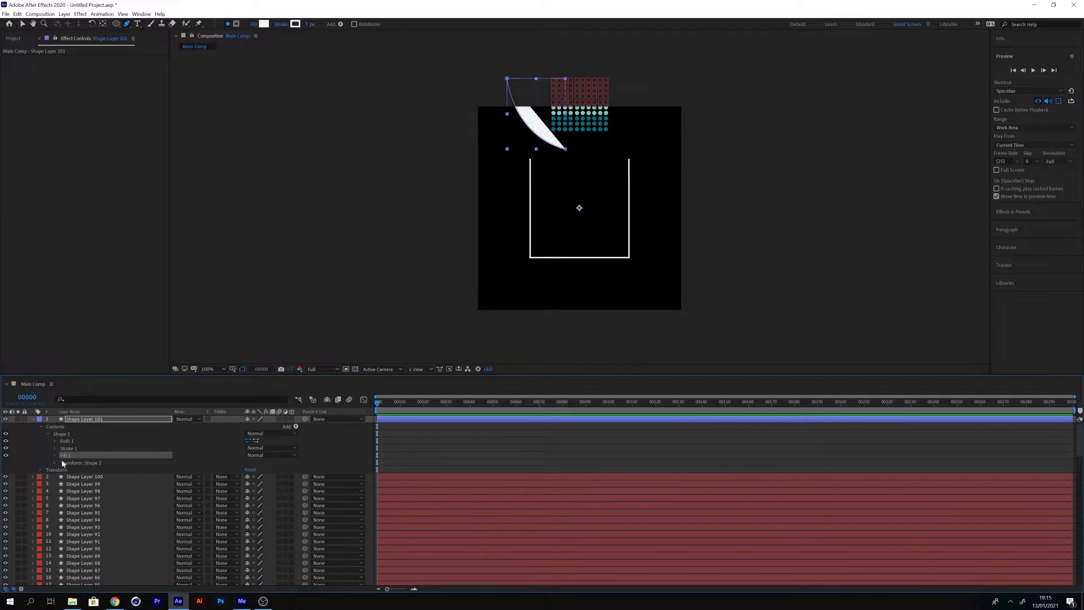
pyautogui.press('Delete')
pyautogui.click(596, 150)
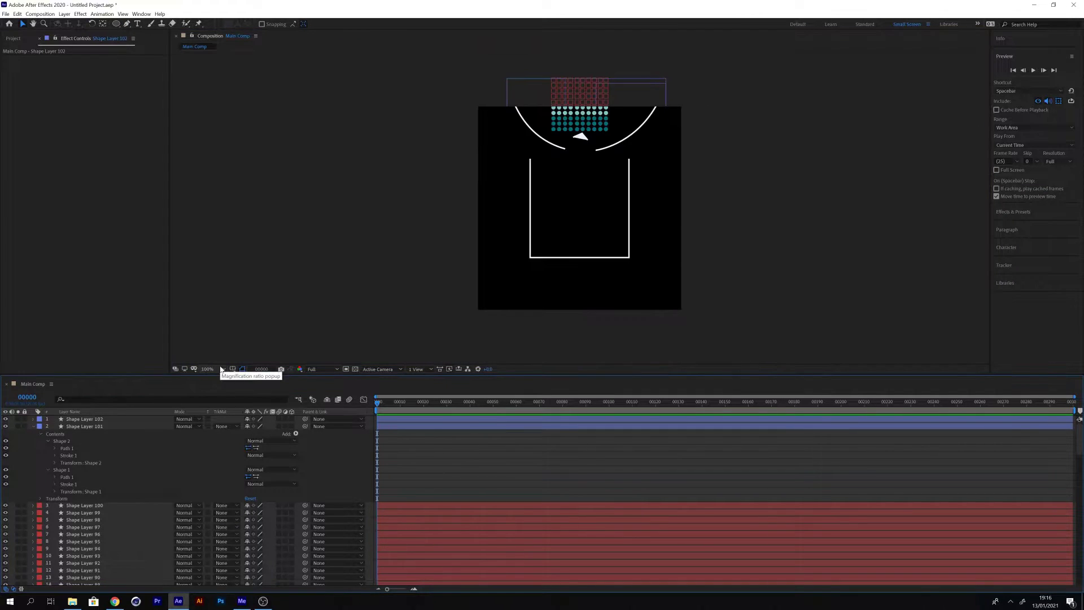
# Hide the dot layers, Shape Layer 100 through Shape Layer 1, from the layer list.
pyautogui.click(221, 368)
pyautogui.click(215, 379)
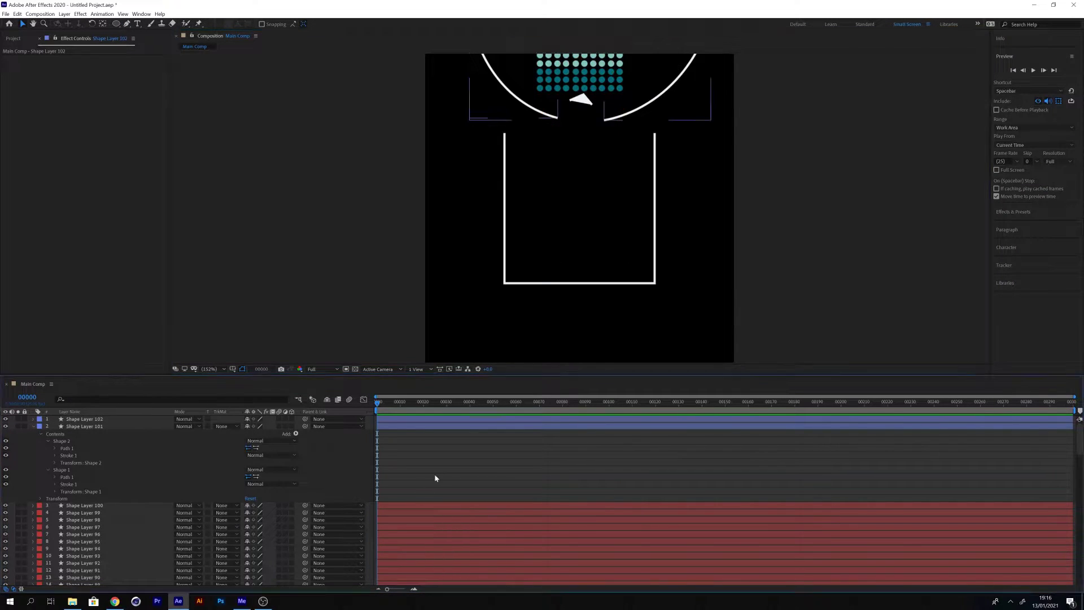
pyautogui.click(32, 426)
pyautogui.click(84, 433)
pyautogui.scroll(-20, 96, 563)
pyautogui.keyDown('shift'); pyautogui.click(86, 546); pyautogui.keyUp('shift')
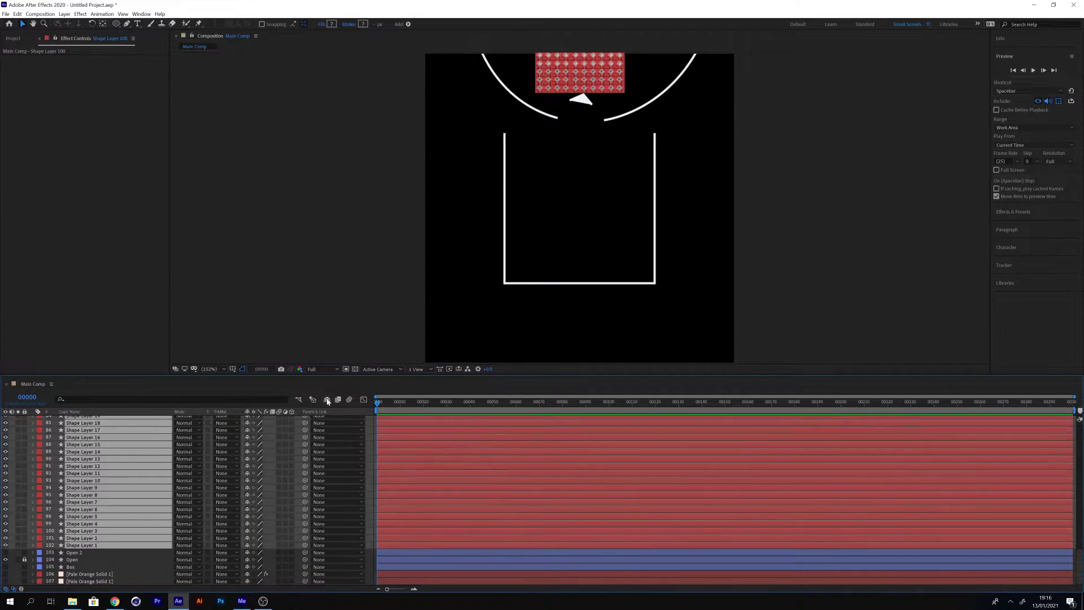
pyautogui.press('Delete')
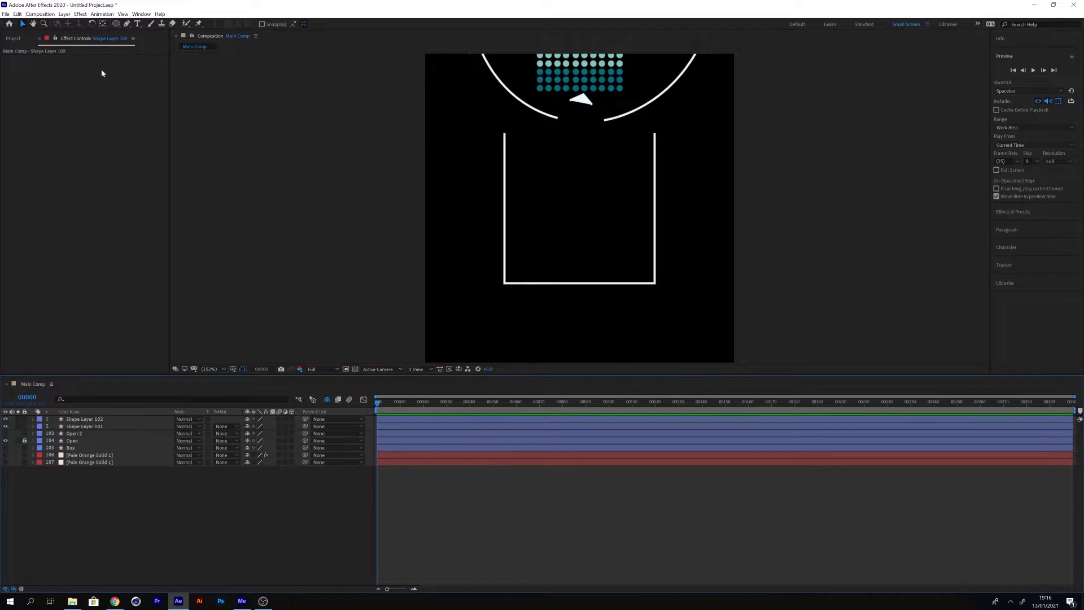
# Open the composition in Newton 3, skipping the multi-shape layer split.
pyautogui.click(40, 14)
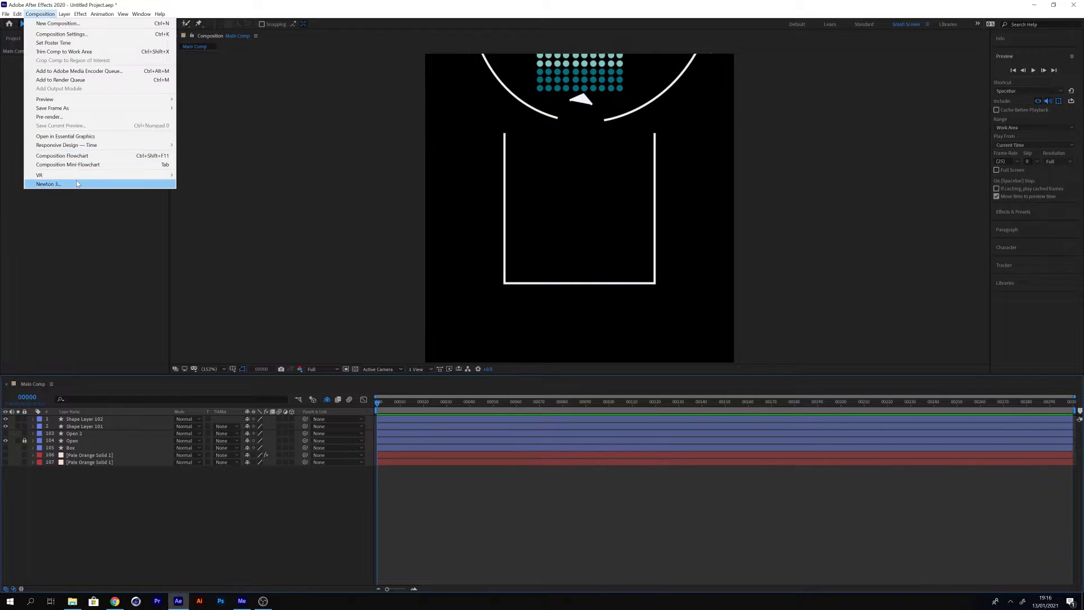
pyautogui.click(49, 184)
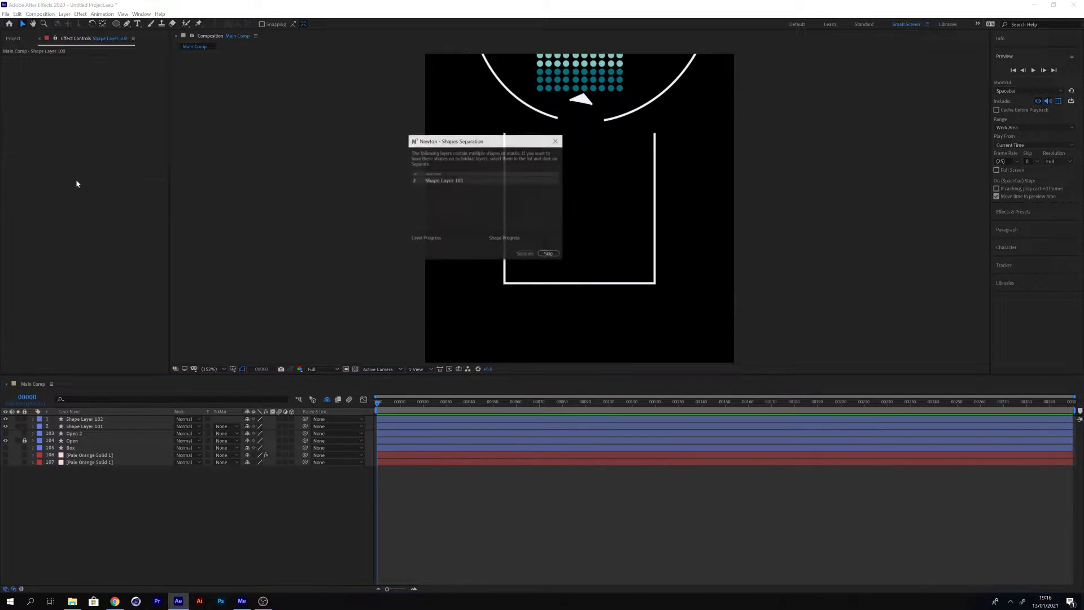
pyautogui.click(547, 254)
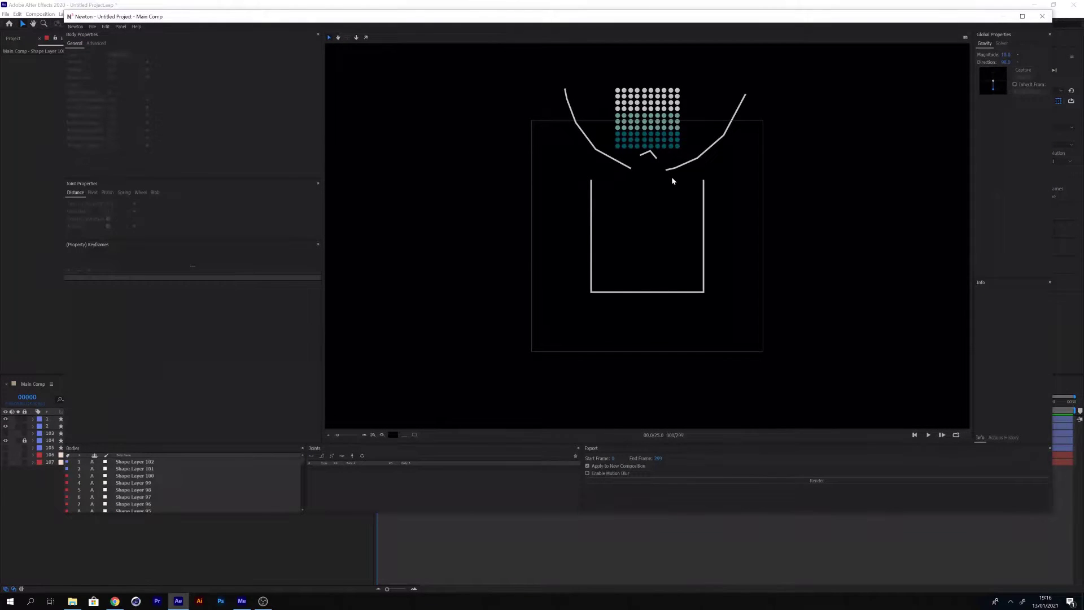
# Set the curved bowl body's Mesh Precision to 10.
pyautogui.click(671, 170)
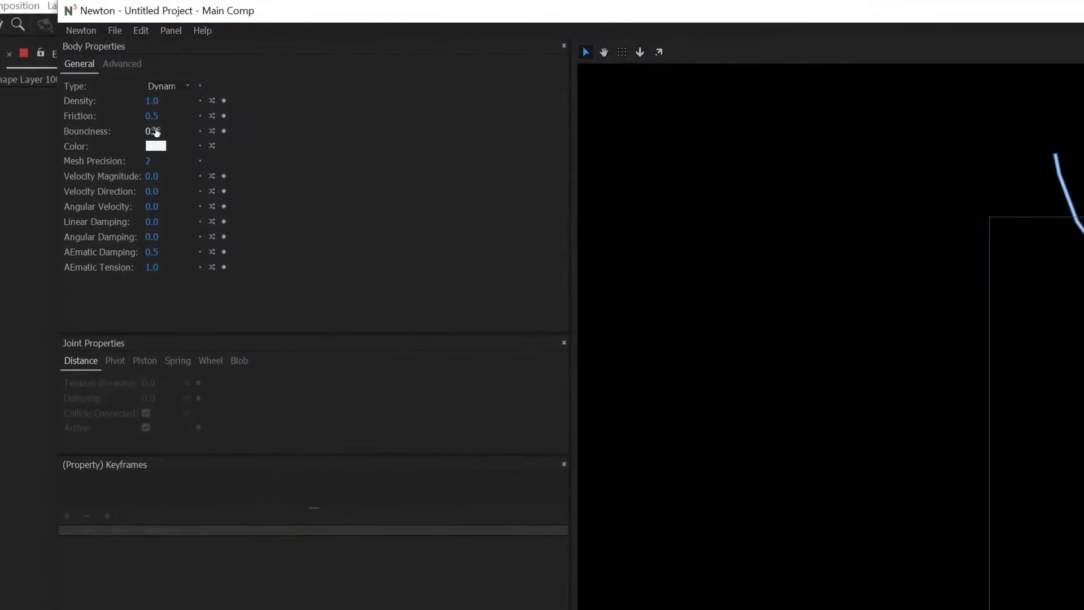
pyautogui.click(152, 161)
pyautogui.write('10')
pyautogui.press('Return')
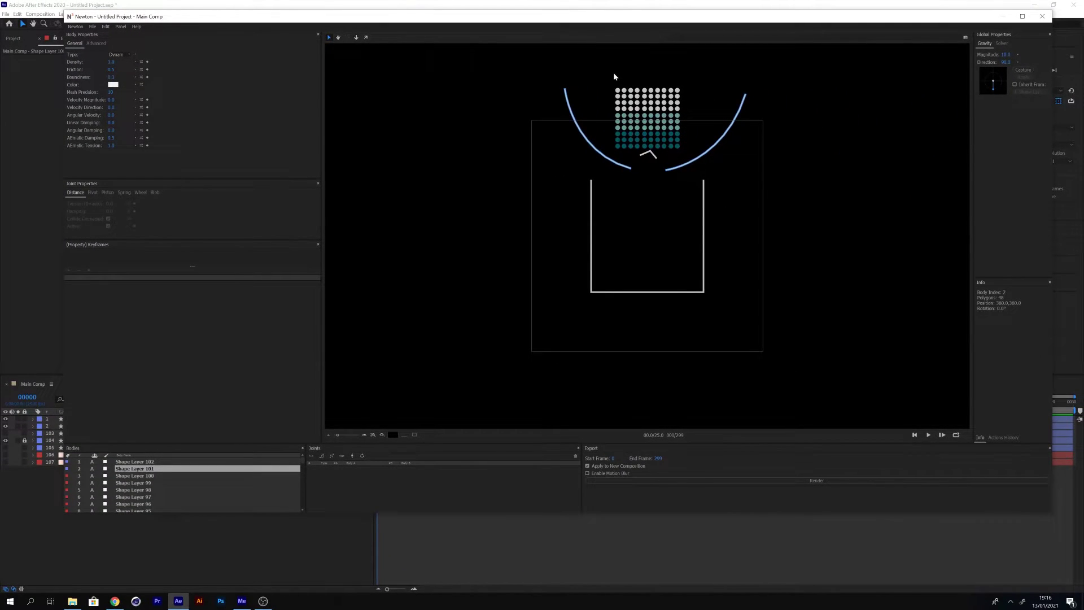
# Marquee-select the bodies in the scene, then select only the box container.
pyautogui.moveTo(608, 79); pyautogui.dragTo(674, 125)
pyautogui.click(528, 70)
pyautogui.moveTo(528, 71); pyautogui.dragTo(781, 356)
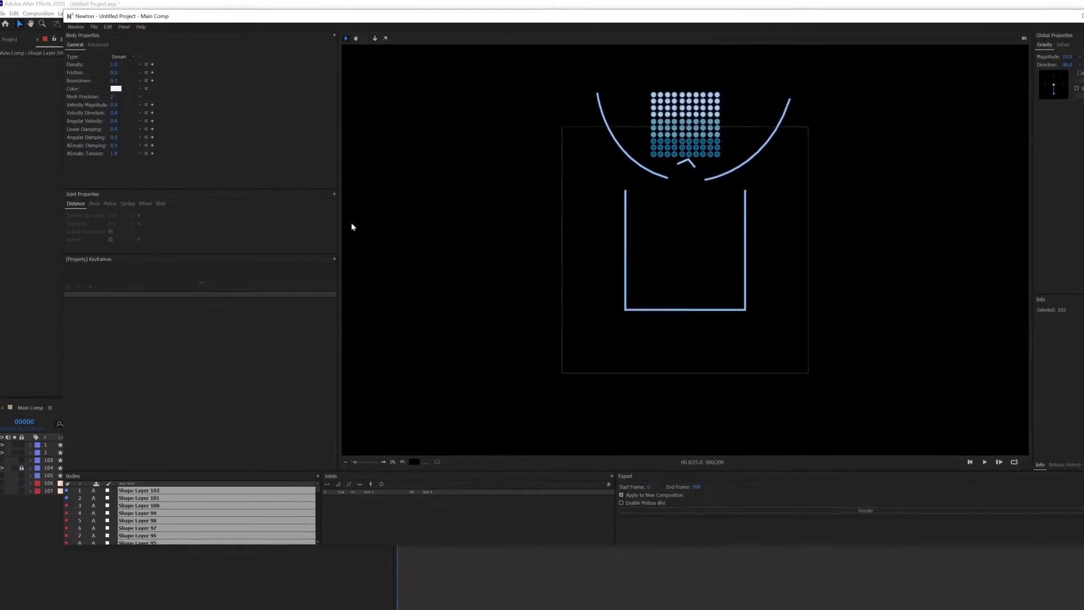
pyautogui.moveTo(794, 242); pyautogui.dragTo(582, 310)
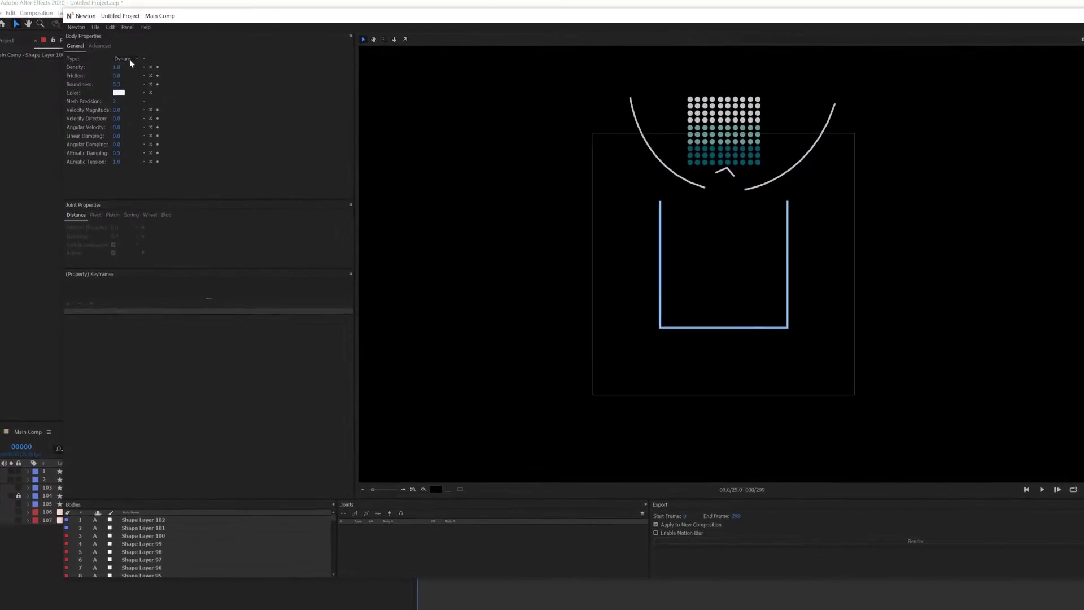
# Make the box a Static body and preview the simulation.
pyautogui.click(121, 54)
pyautogui.click(123, 44)
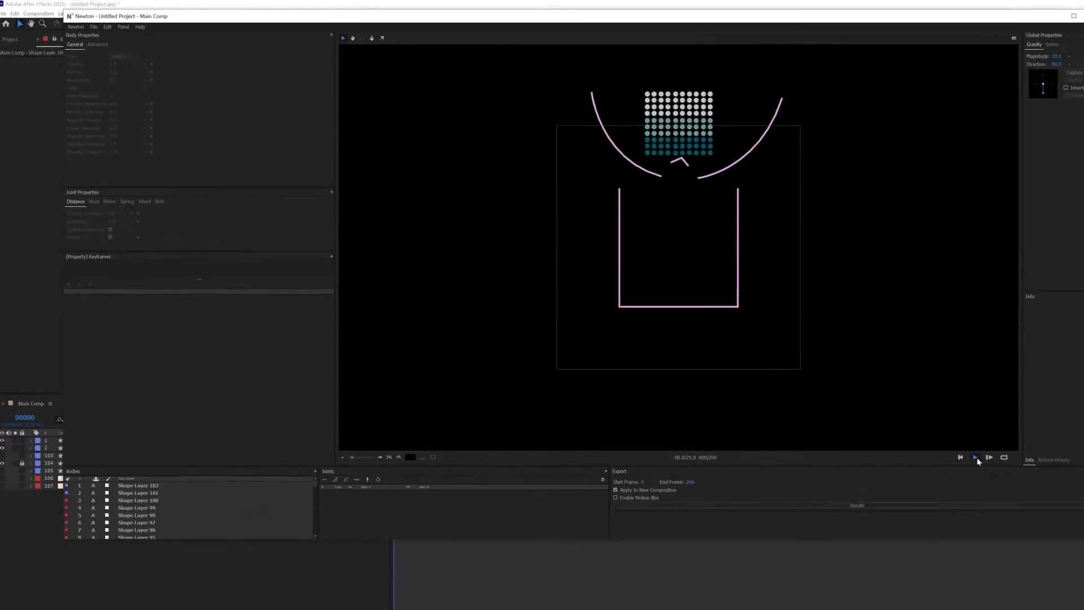
pyautogui.click(976, 458)
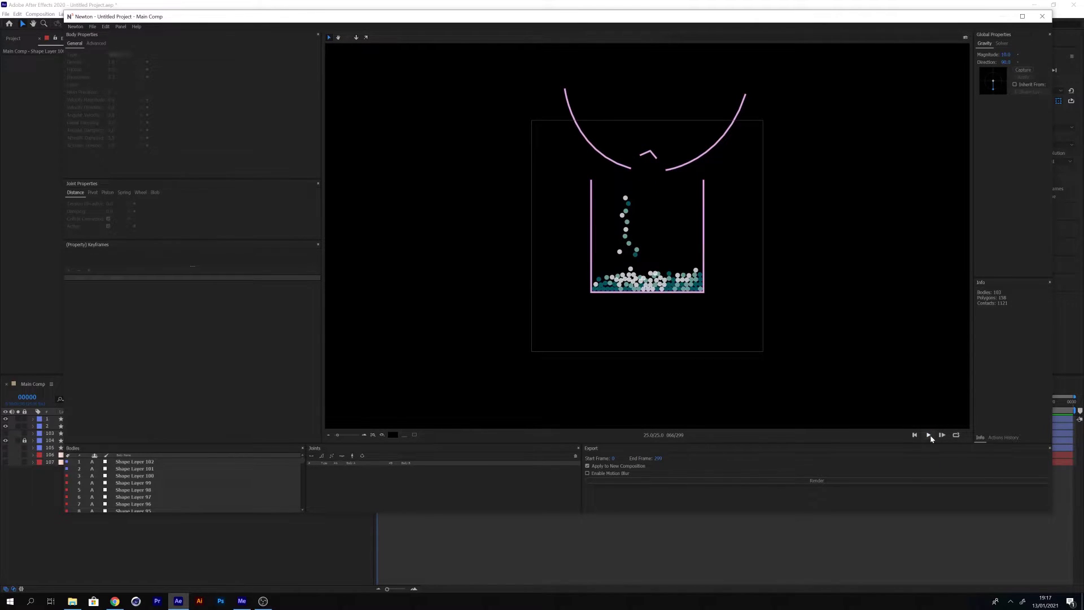
pyautogui.click(929, 435)
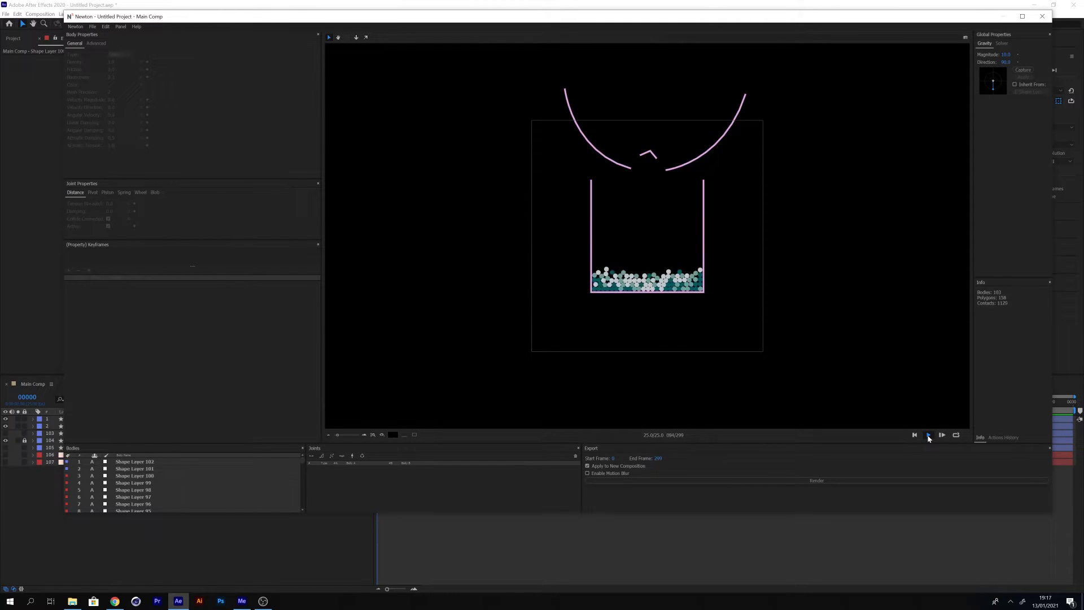
pyautogui.click(915, 434)
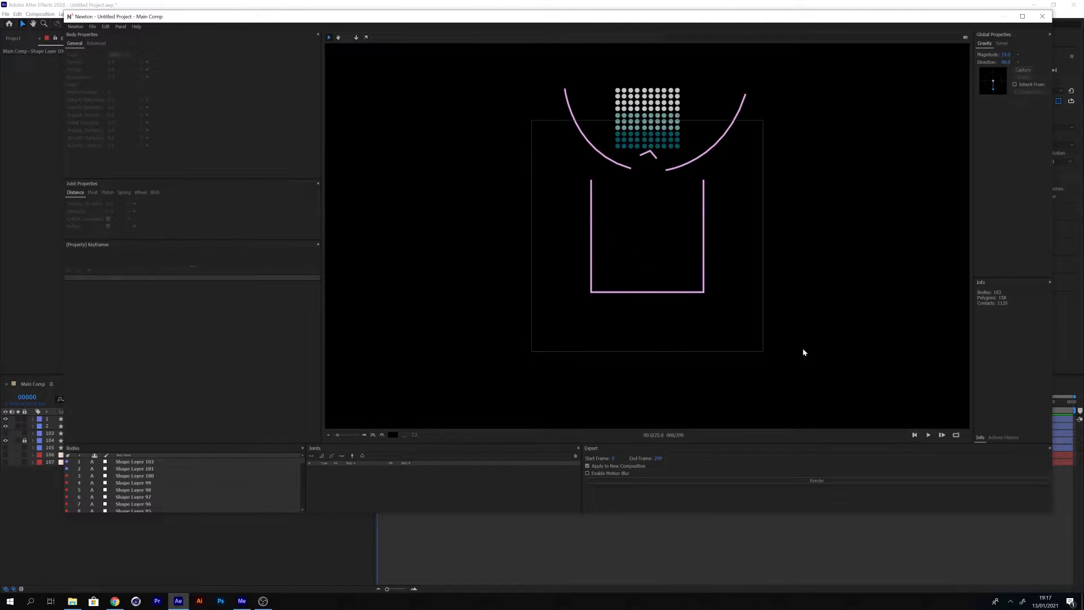
# Give all the balls a Bounciness of 0.6 and replay the simulation from frame 0.
pyautogui.click(611, 151)
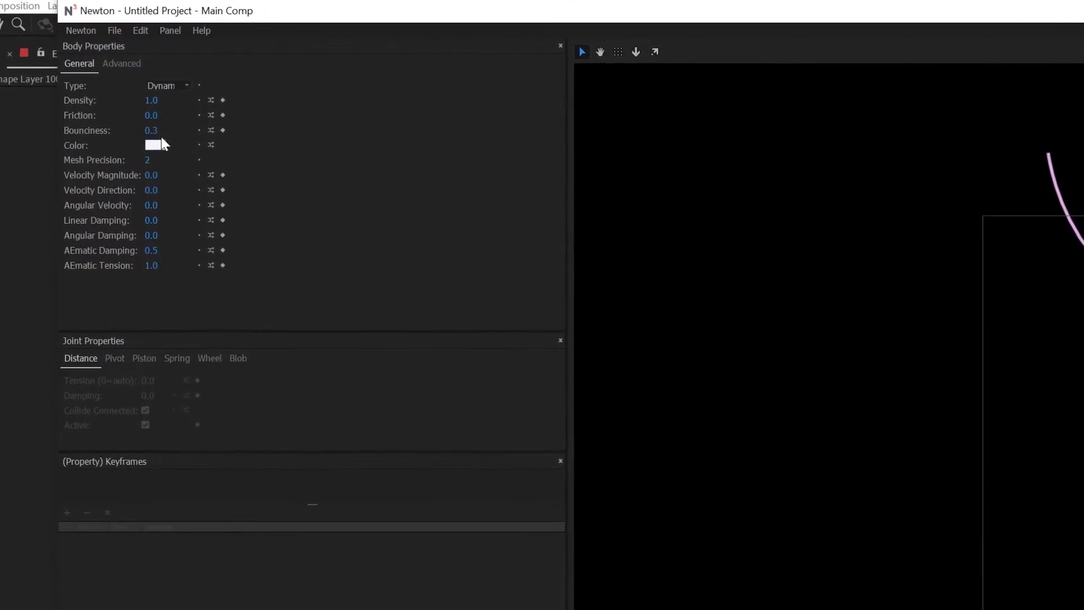
pyautogui.click(151, 130)
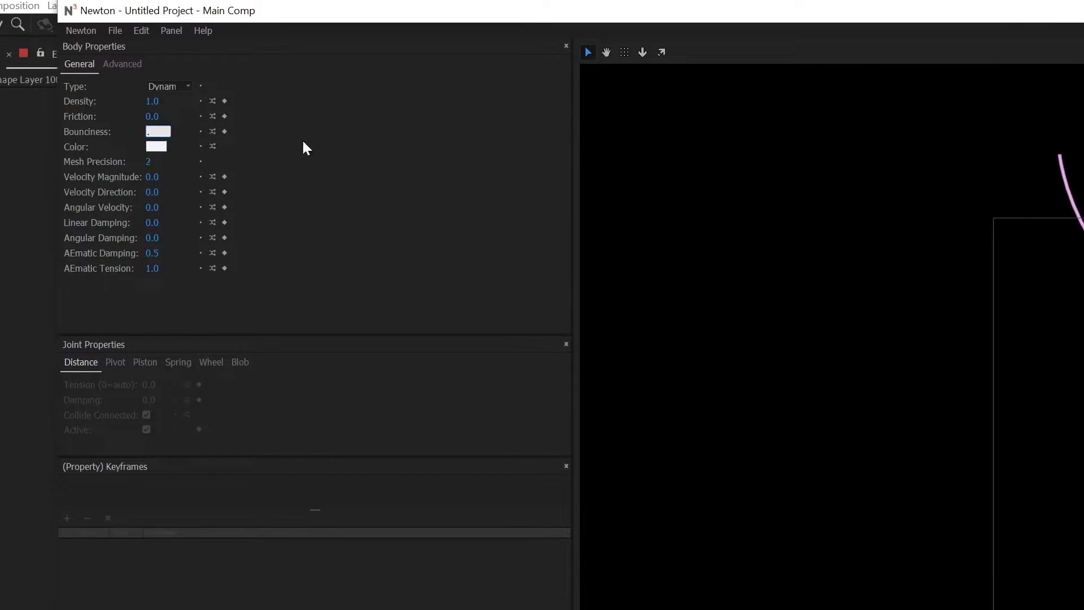
pyautogui.write('.6')
pyautogui.press('Return')
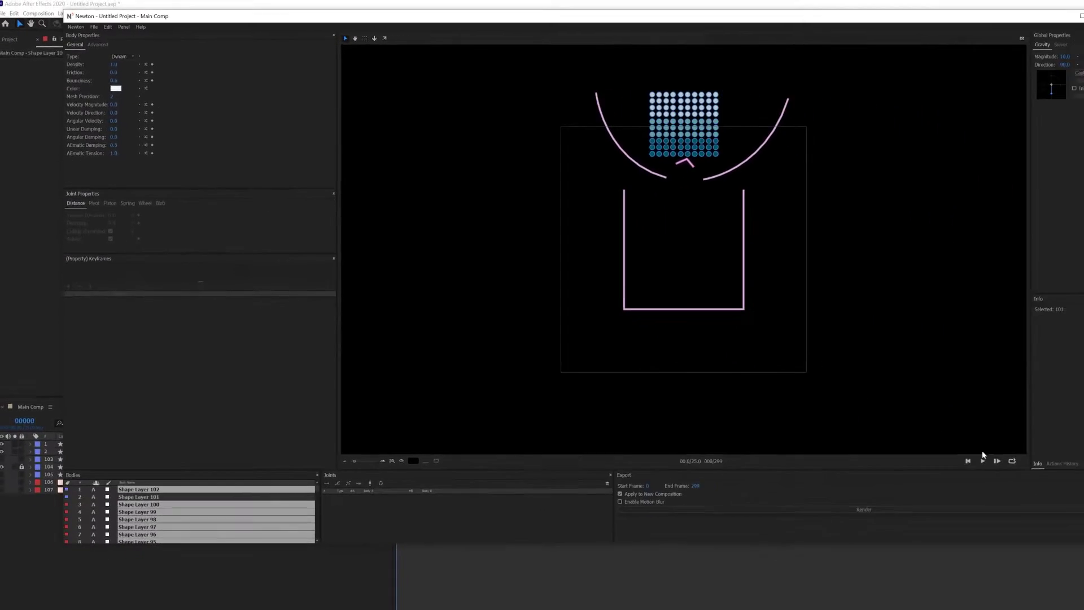
pyautogui.click(929, 435)
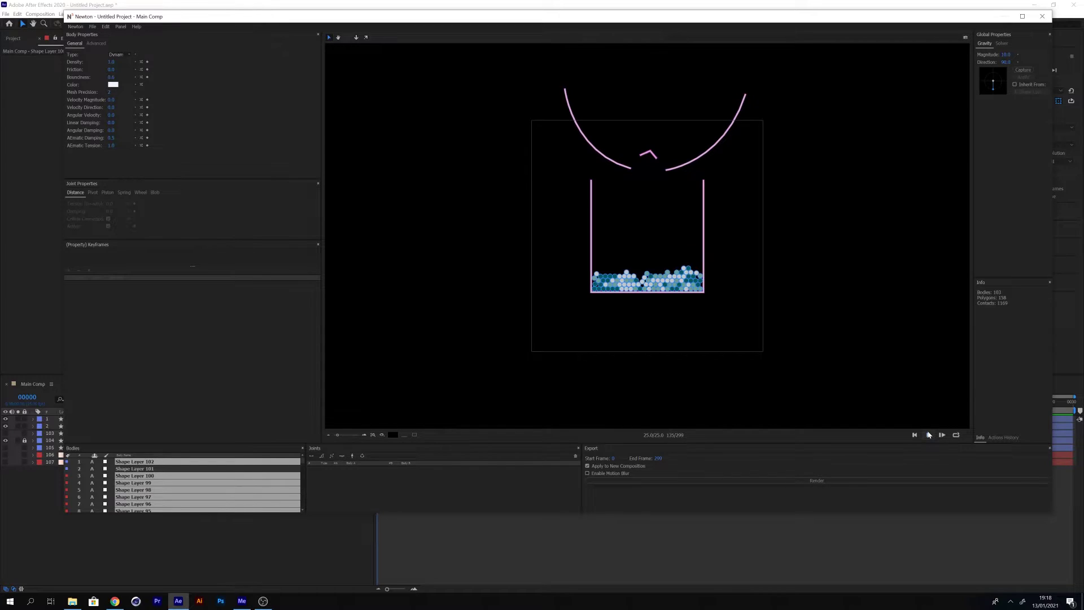
pyautogui.click(917, 435)
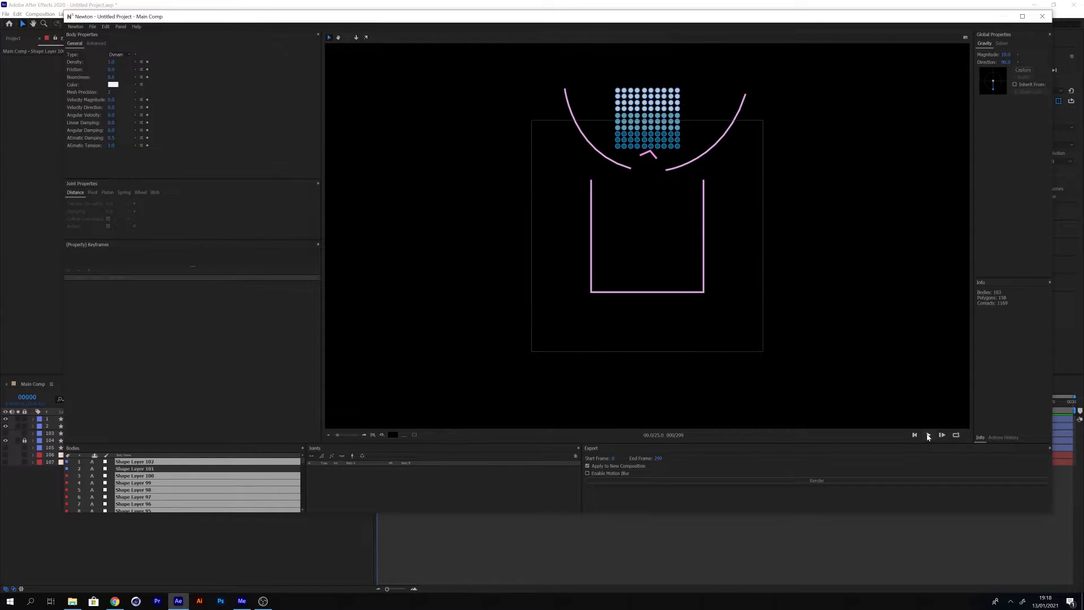
pyautogui.click(928, 435)
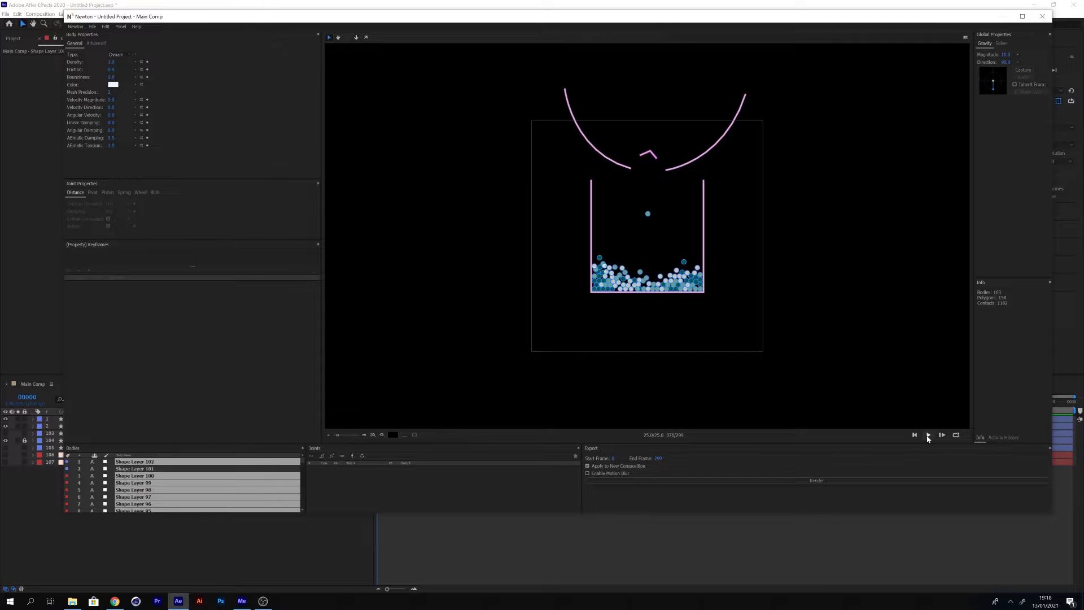
# Back in After Effects, trim Box to start and Open to end at frame 76.
pyautogui.click(1041, 16)
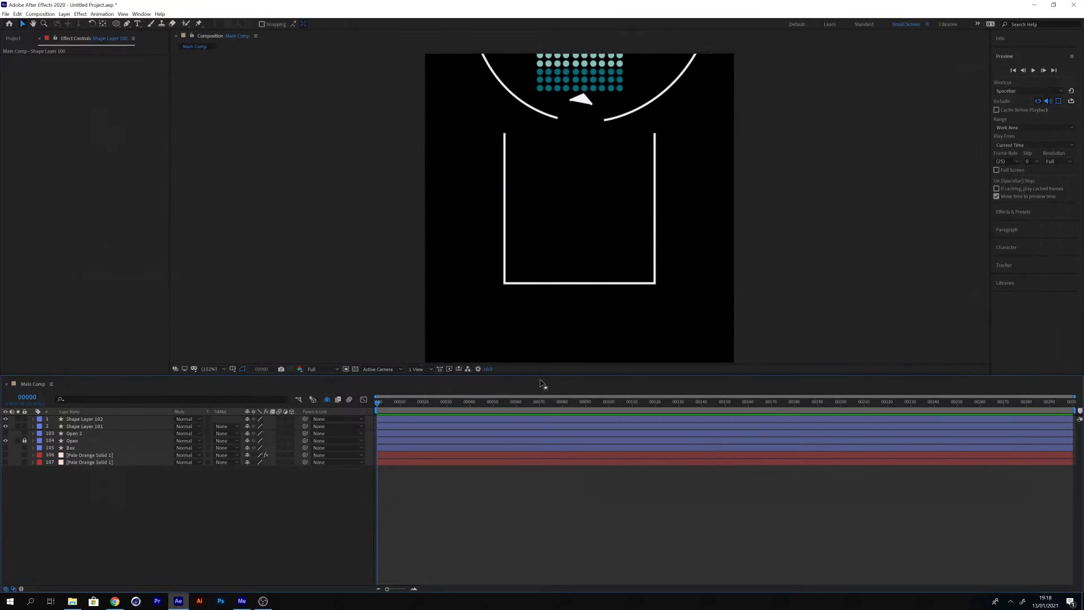
pyautogui.click(27, 397)
pyautogui.write('7676')
pyautogui.press('Return')
pyautogui.click(77, 448)
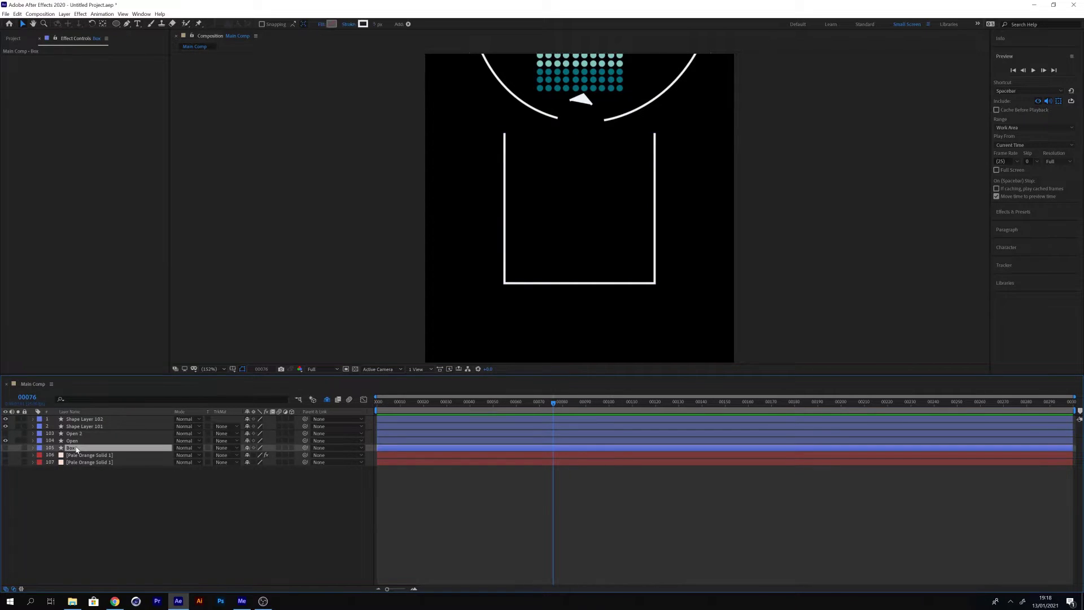
pyautogui.hotkey('alt', '[')
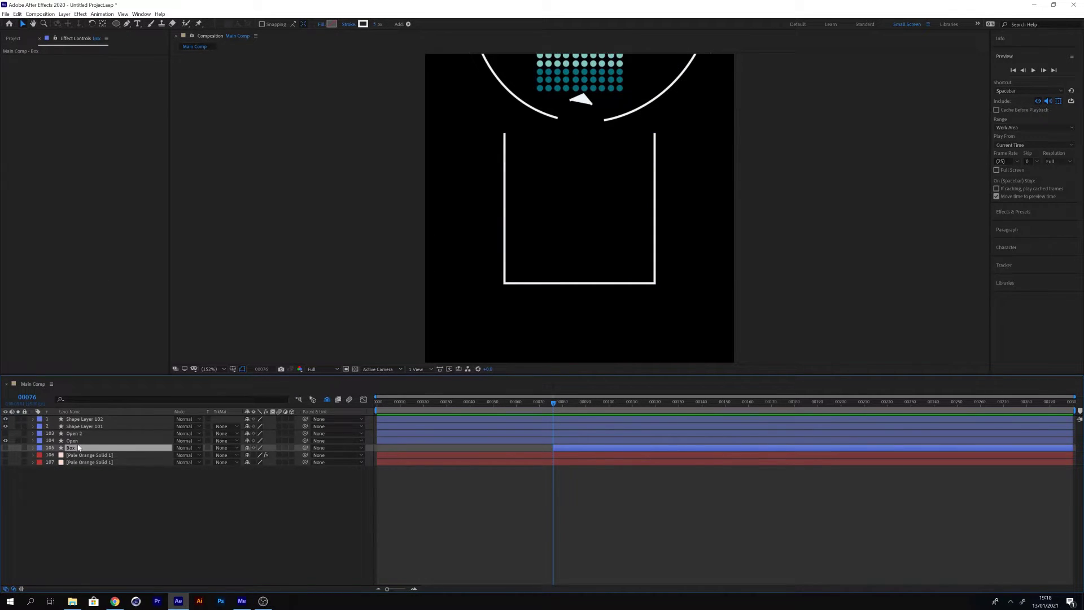
pyautogui.hotkey('ctrl', 'Up')
pyautogui.hotkey('alt', ']')
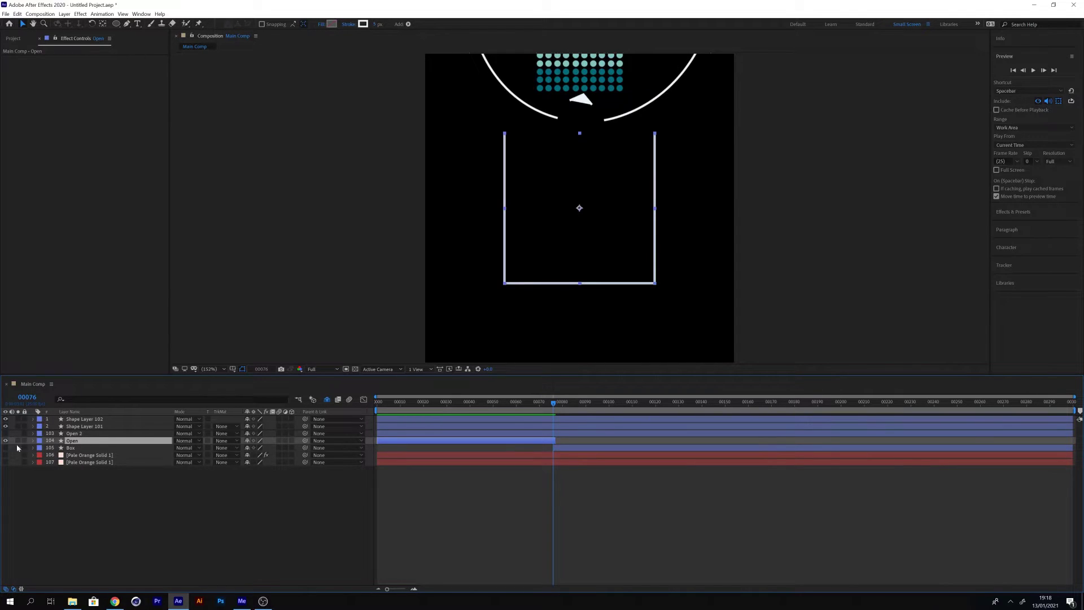
# At frame 270, start Open 2 and end Box.
pyautogui.click(29, 402)
pyautogui.write('270')
pyautogui.press('Return')
pyautogui.click(74, 432)
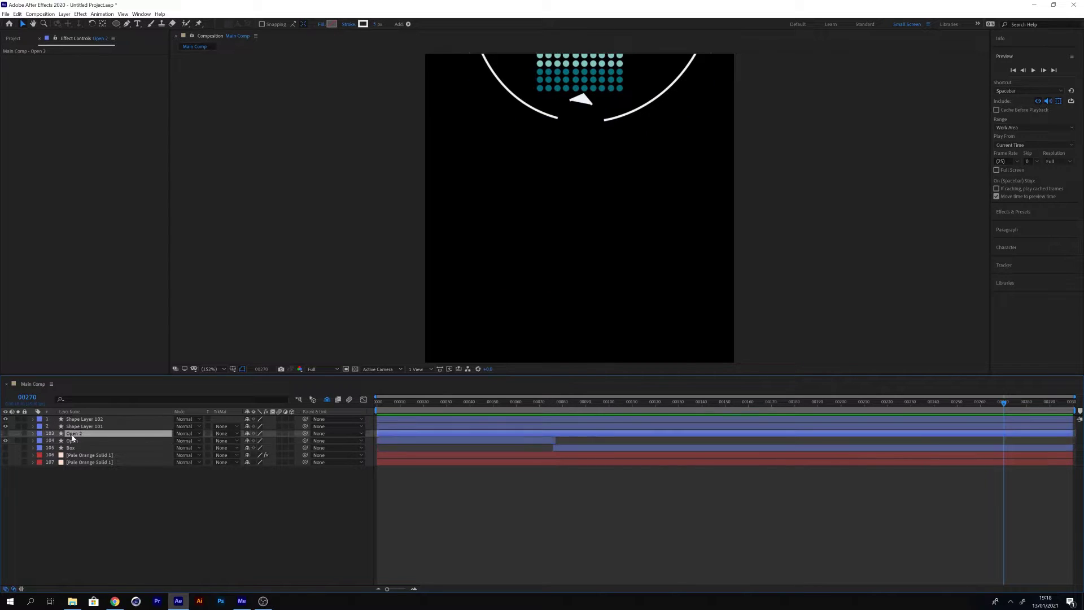
pyautogui.press('[')
pyautogui.click(1028, 449)
pyautogui.hotkey('alt', ']')
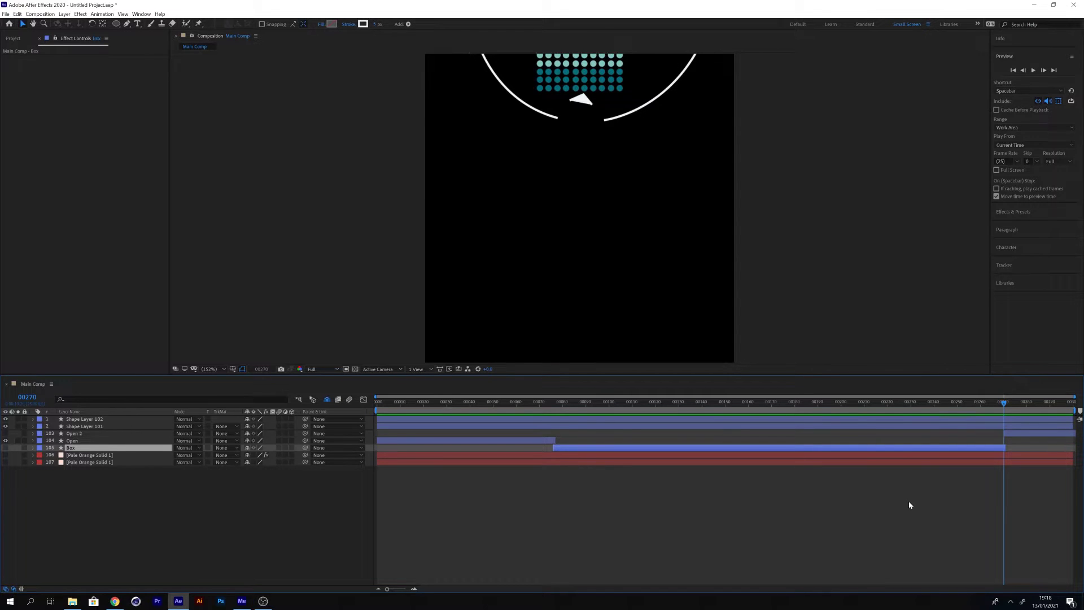
# Key Box's Rotation at frame 76 and set 150° at frame 150.
pyautogui.press('r')
pyautogui.moveTo(5, 447); pyautogui.dragTo(6, 433)
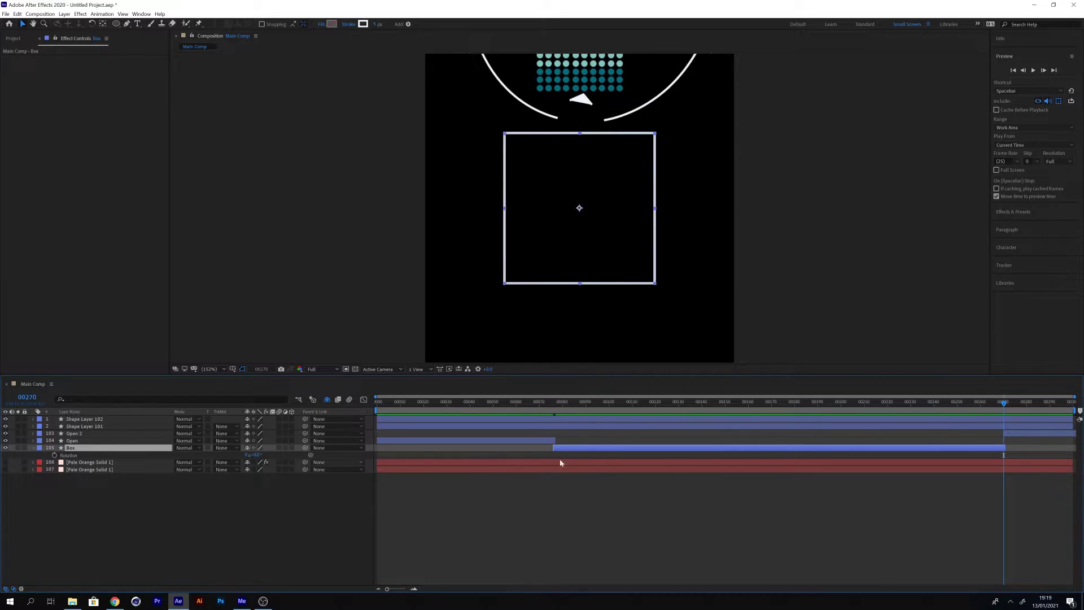
pyautogui.click(551, 407)
pyautogui.click(55, 455)
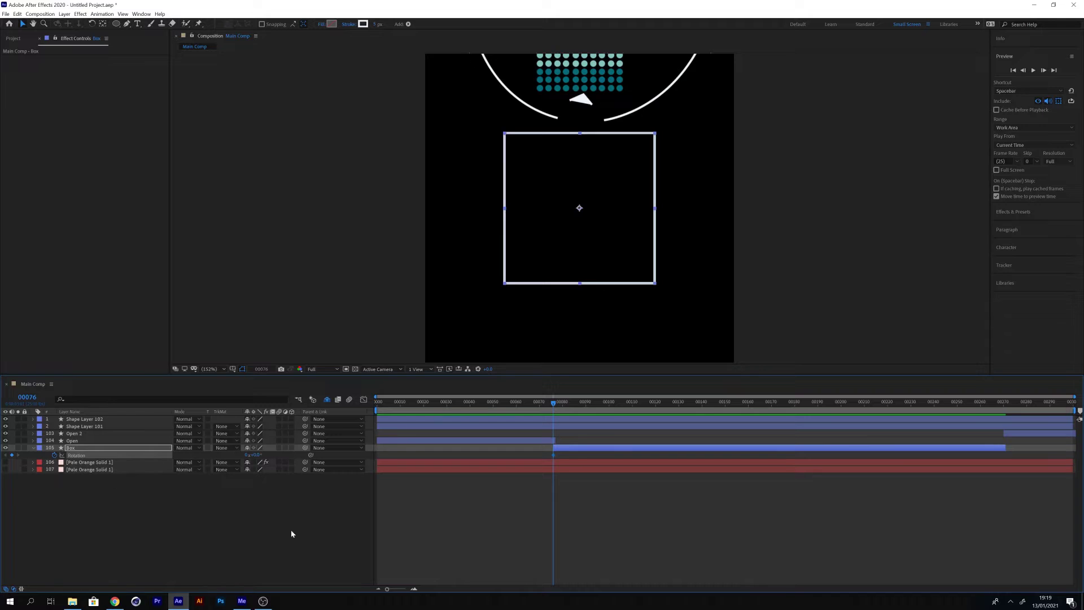
pyautogui.click(40, 397)
pyautogui.write('150')
pyautogui.press('Return')
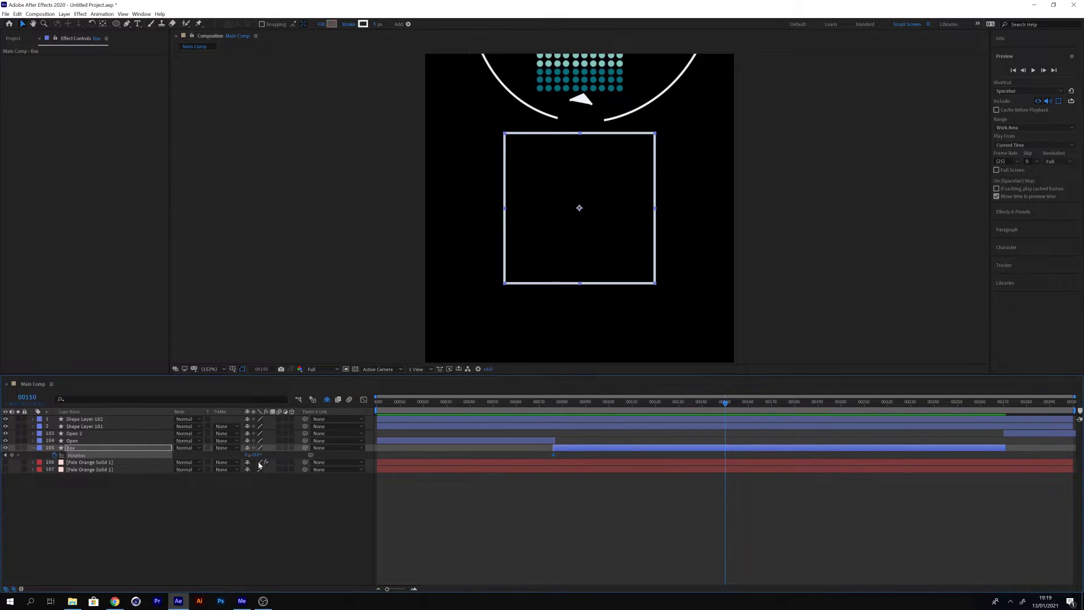
pyautogui.click(257, 455)
pyautogui.write('150')
pyautogui.press('Return')
pyautogui.click(191, 537)
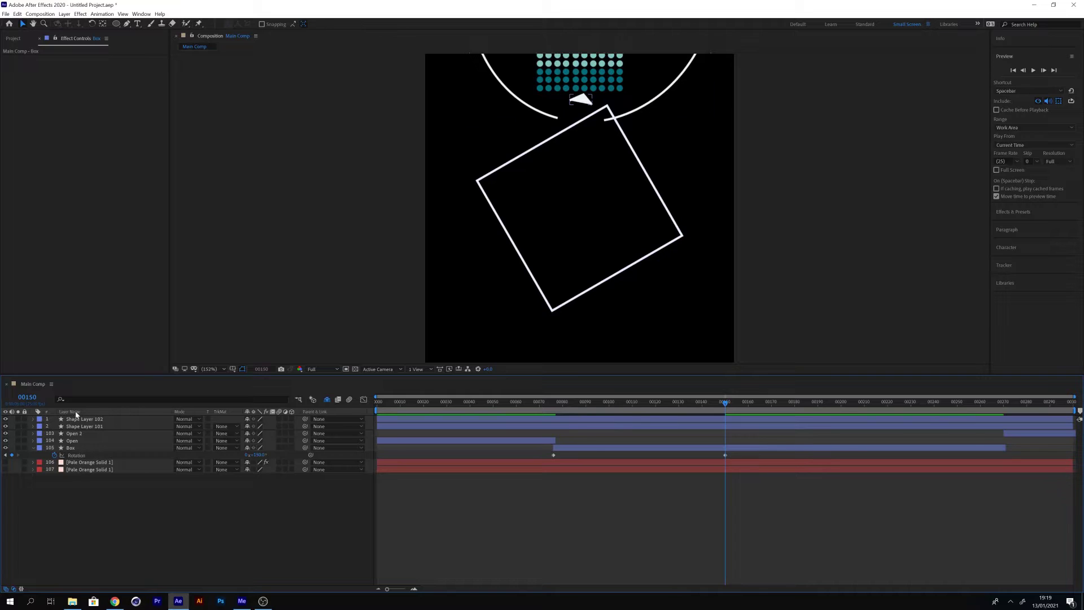
# Add a −90° Box rotation keyframe at frame 220 so it returns square.
pyautogui.click(26, 396)
pyautogui.write('220')
pyautogui.press('Return')
pyautogui.click(257, 455)
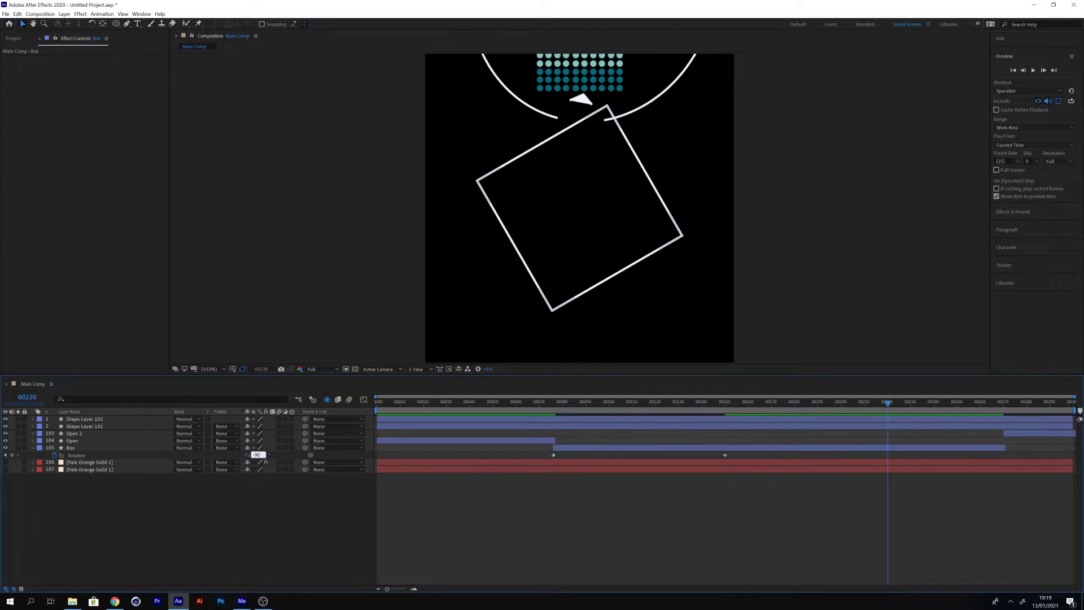
pyautogui.write('-90')
pyautogui.press('Return')
pyautogui.click(431, 551)
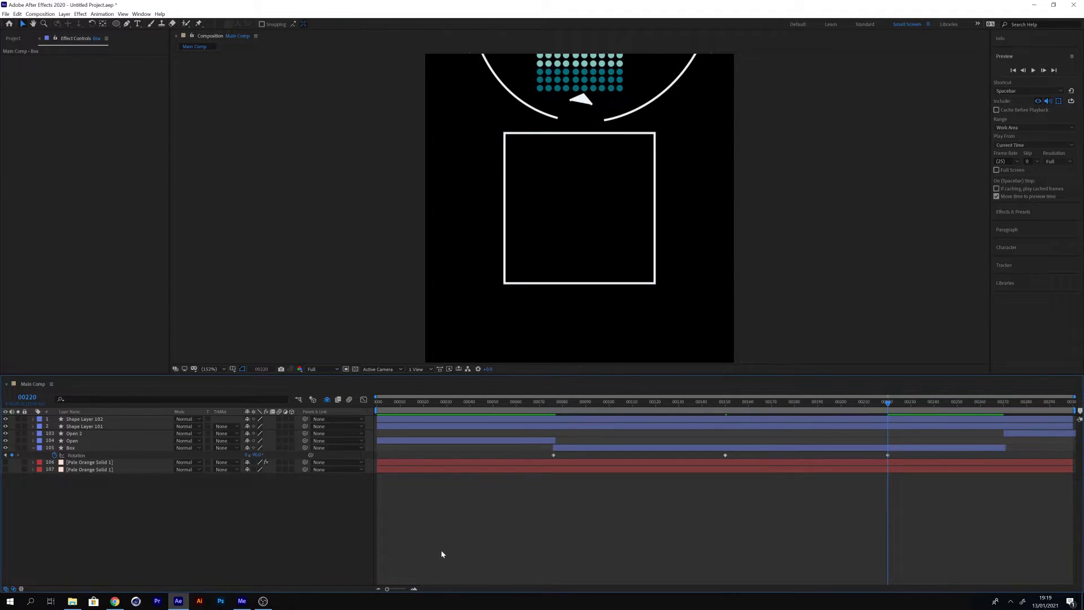
# Apply Easy Ease to the three rotation keyframes, giving the middle one 50% influence.
pyautogui.moveTo(909, 455); pyautogui.dragTo(547, 457)
pyautogui.rightClick(553, 455)
pyautogui.moveTo(599, 553)
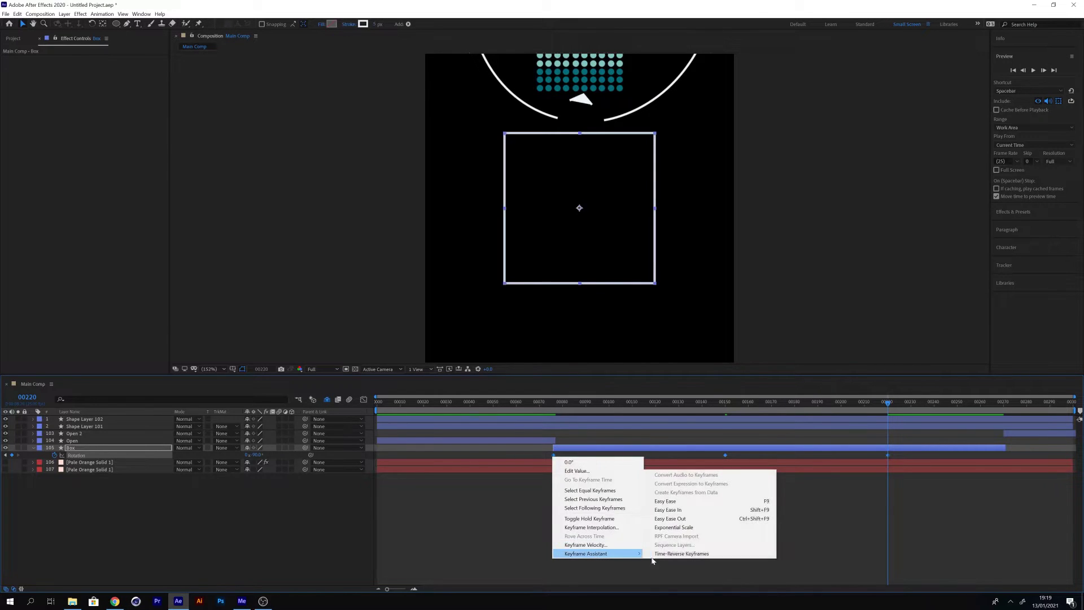
pyautogui.click(698, 502)
pyautogui.hotkey('shift', 'F3')
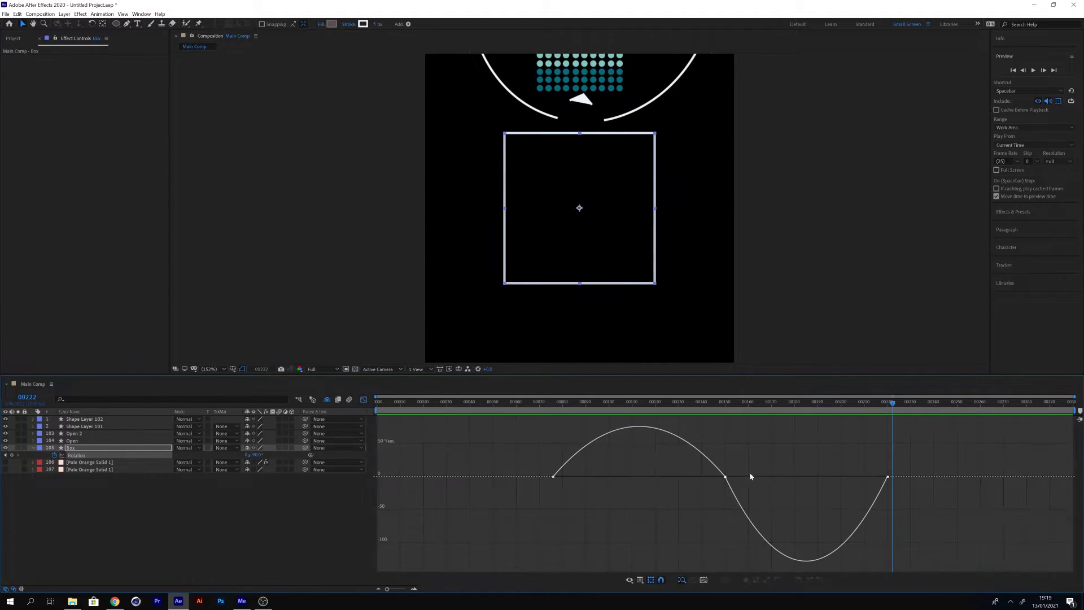
pyautogui.doubleClick(725, 477)
pyautogui.click(334, 215)
pyautogui.write('50')
pyautogui.click(472, 216)
pyautogui.click(480, 256)
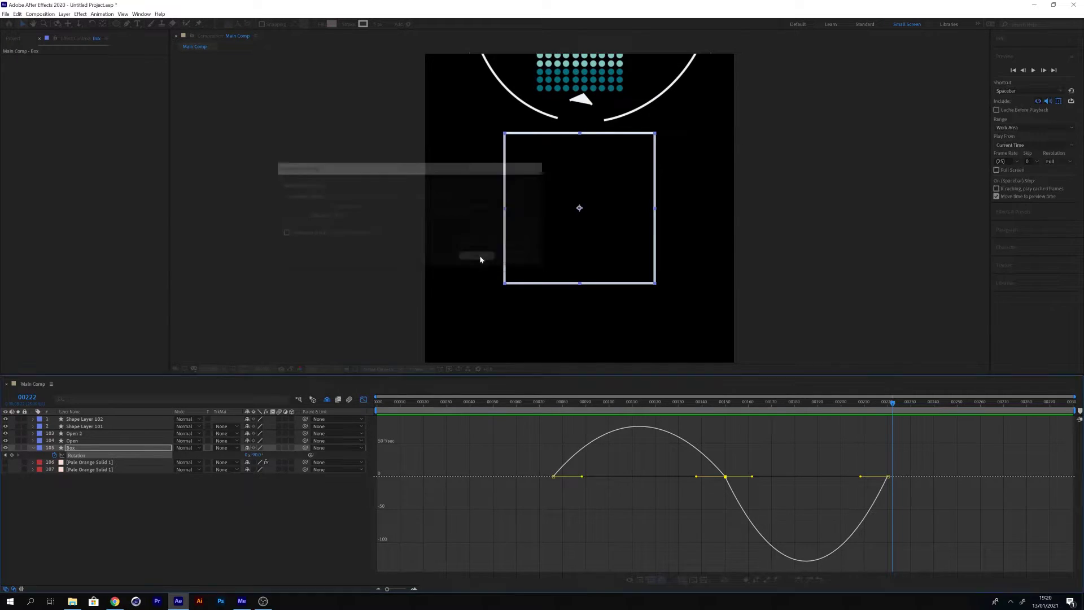
# Preview the box rotation from frame 75.
pyautogui.click(784, 466)
pyautogui.click(551, 406)
pyautogui.press('space')
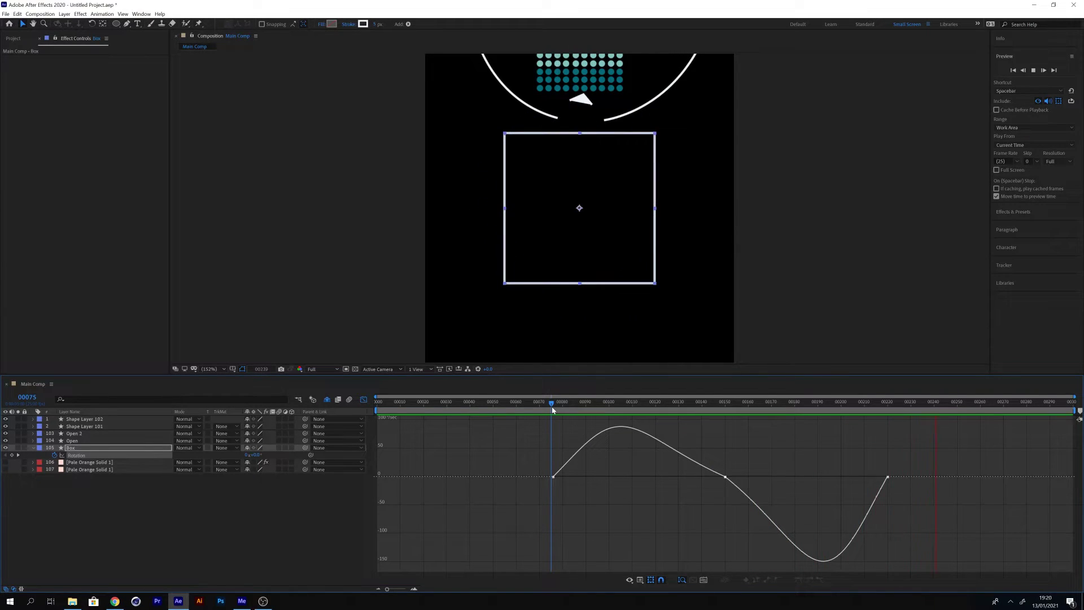
pyautogui.click(363, 399)
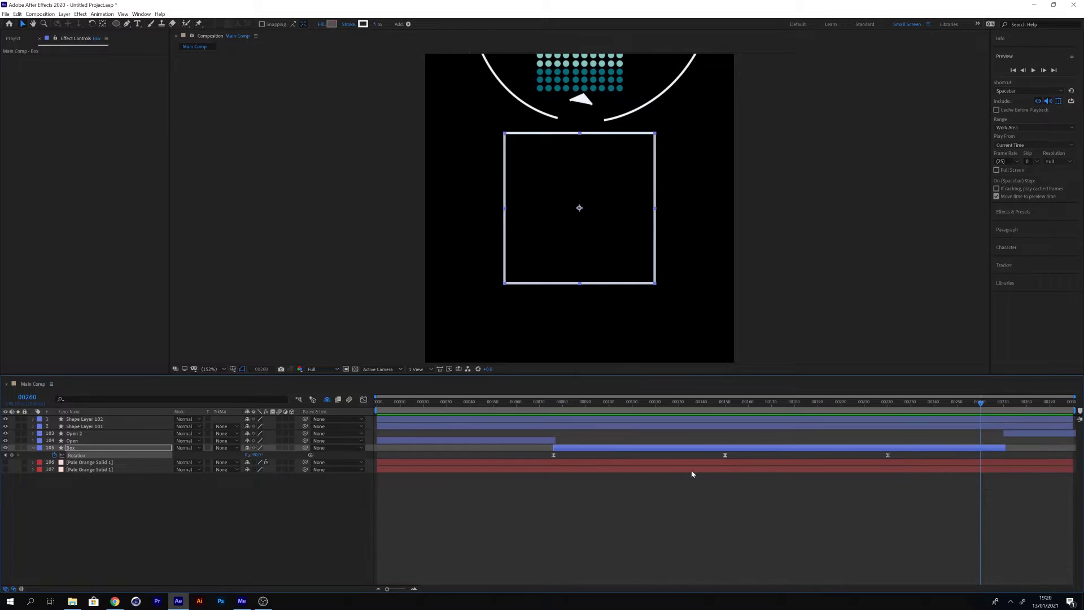
# Move the Box layer's Position keyframe to frame 270.
pyautogui.click(1003, 448)
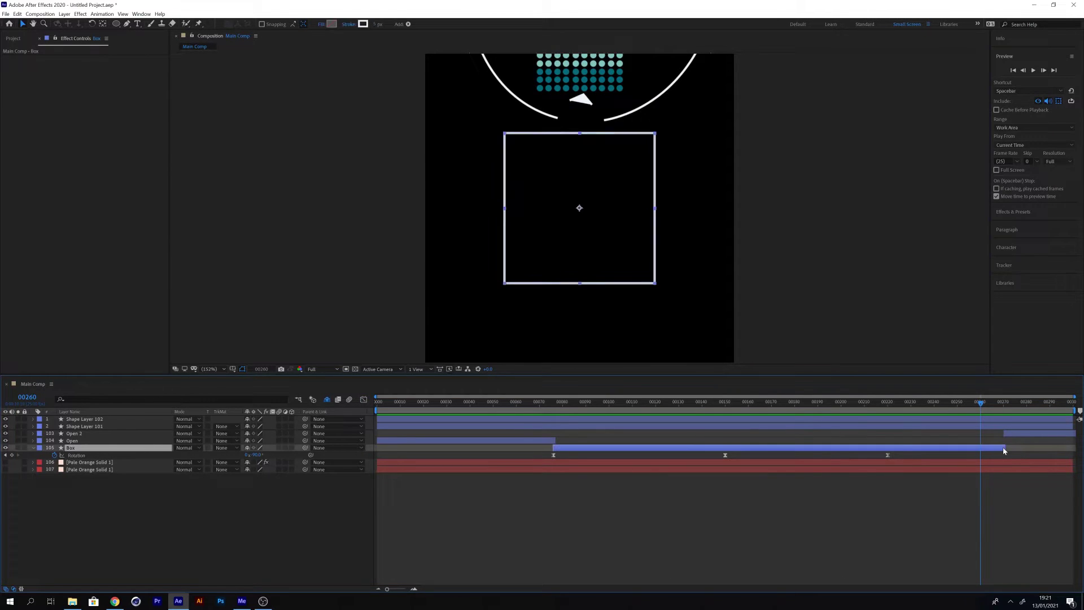
pyautogui.press('p')
pyautogui.moveTo(980, 455); pyautogui.dragTo(1004, 455)
pyautogui.click(1000, 504)
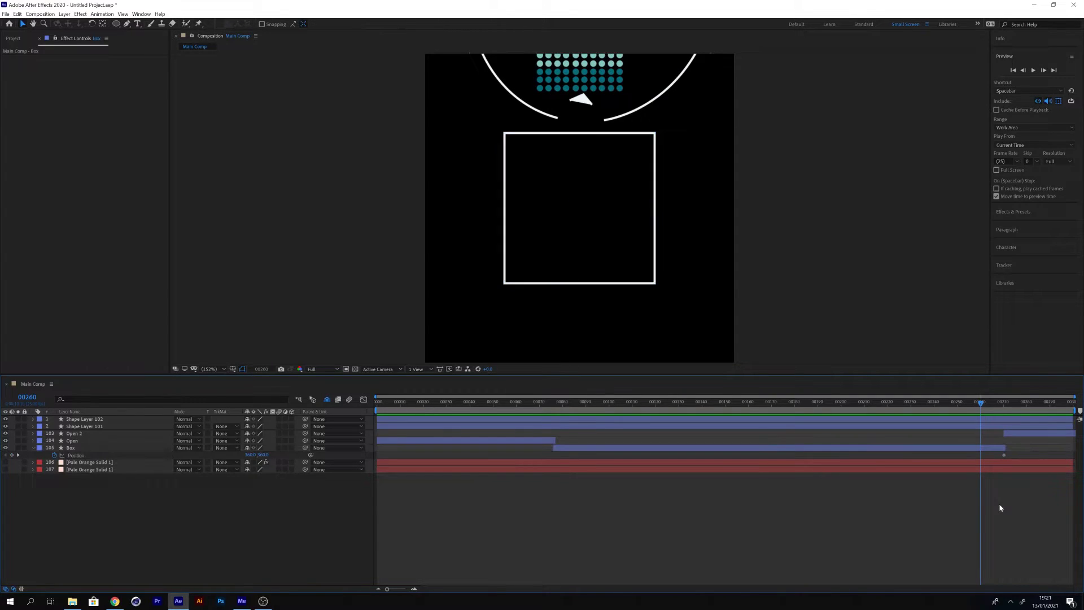
pyautogui.click(41, 13)
pyautogui.click(79, 186)
# Put the Box, Open and Open 2 bodies in collision group E, not colliding with E, then select Box.
pyautogui.click(552, 256)
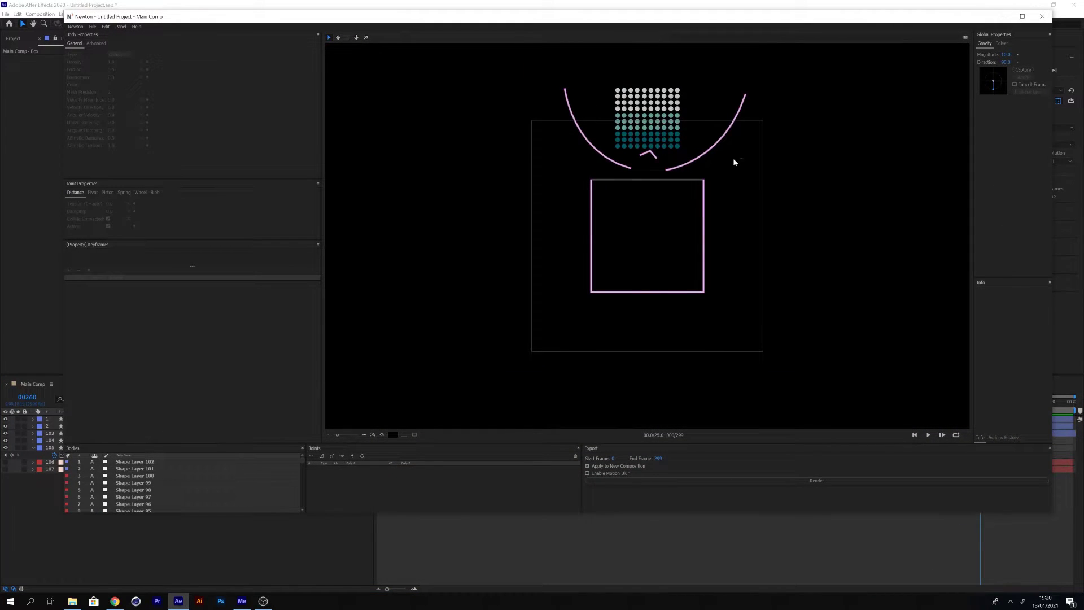
pyautogui.moveTo(740, 160); pyautogui.dragTo(533, 253)
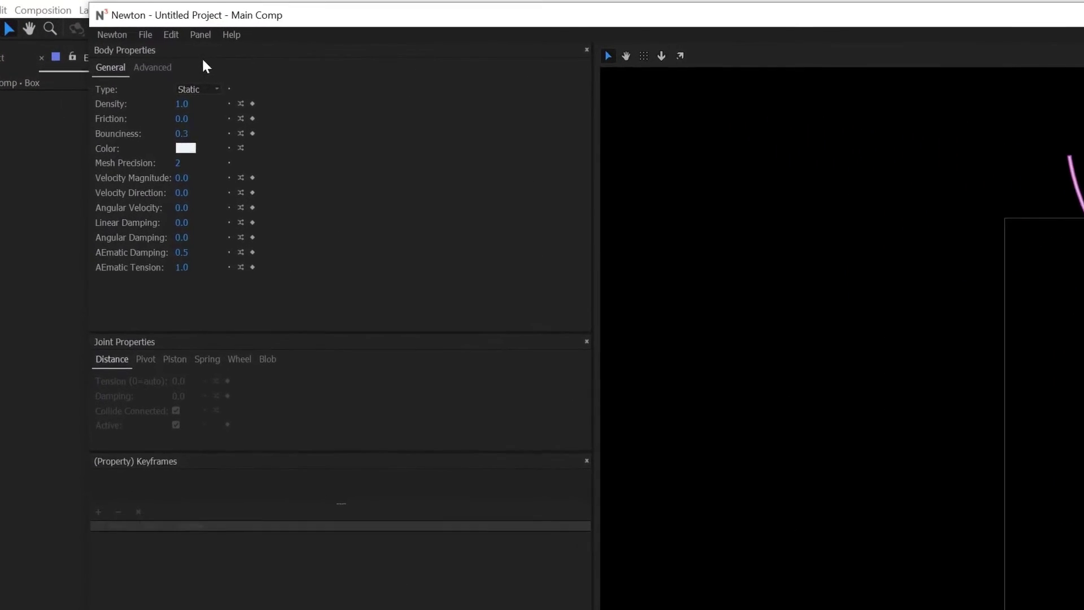
pyautogui.click(139, 62)
pyautogui.click(197, 80)
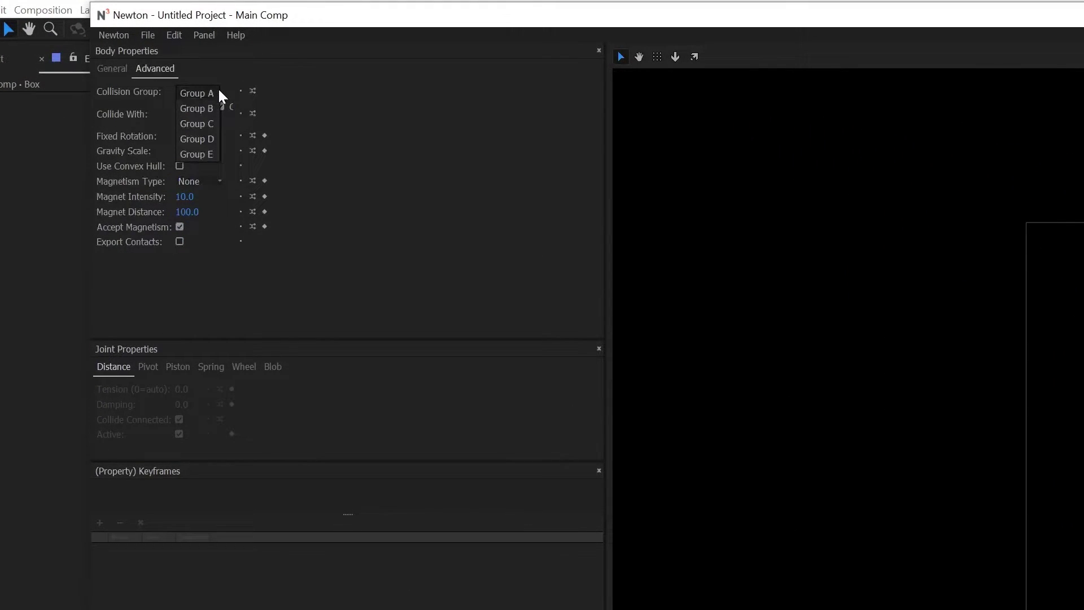
pyautogui.click(209, 152)
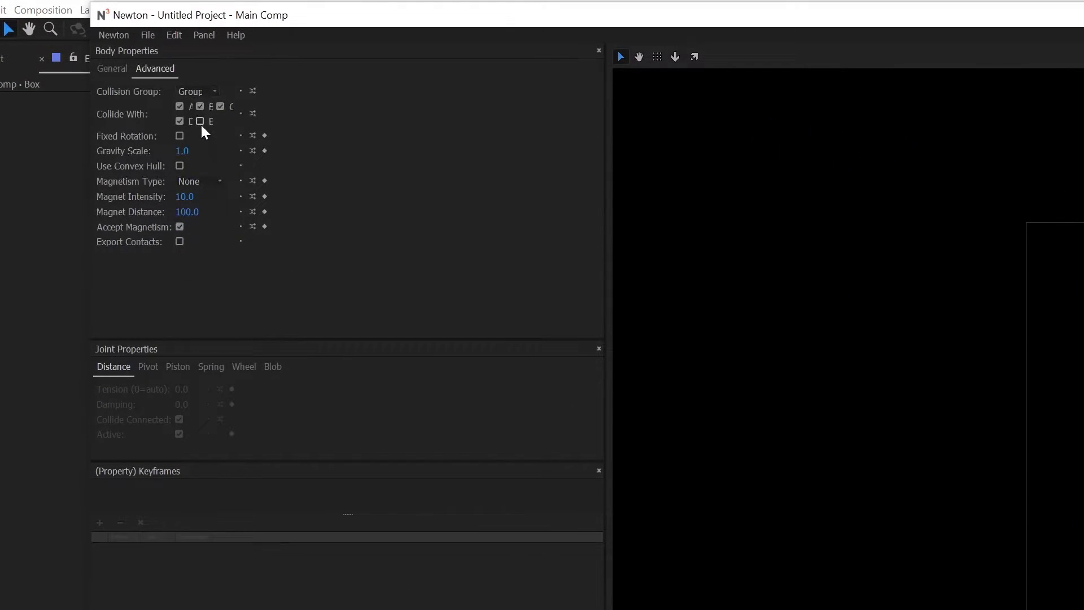
pyautogui.click(200, 122)
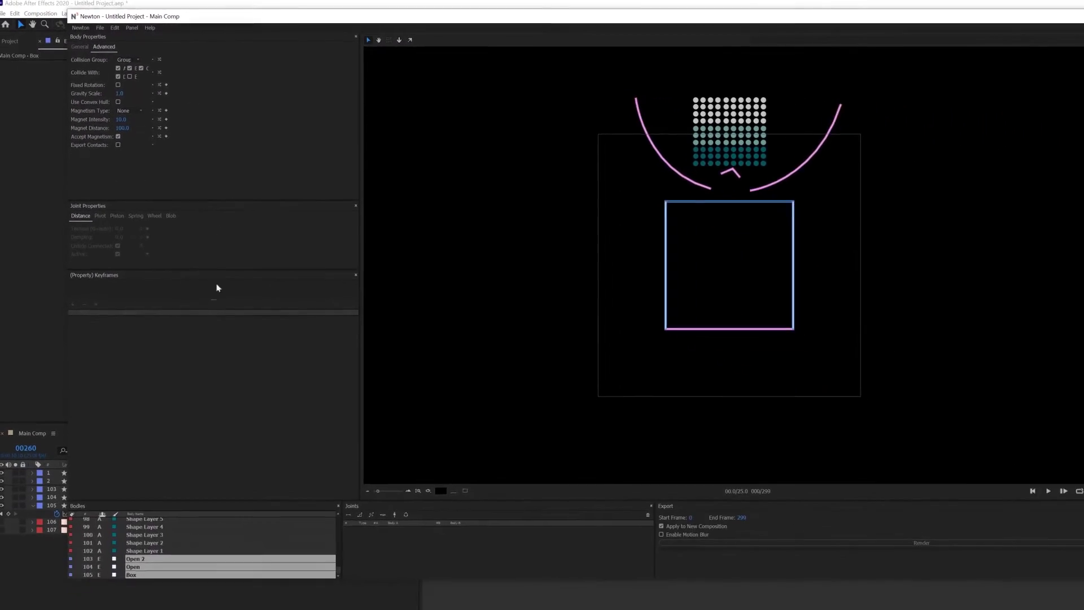
pyautogui.click(127, 509)
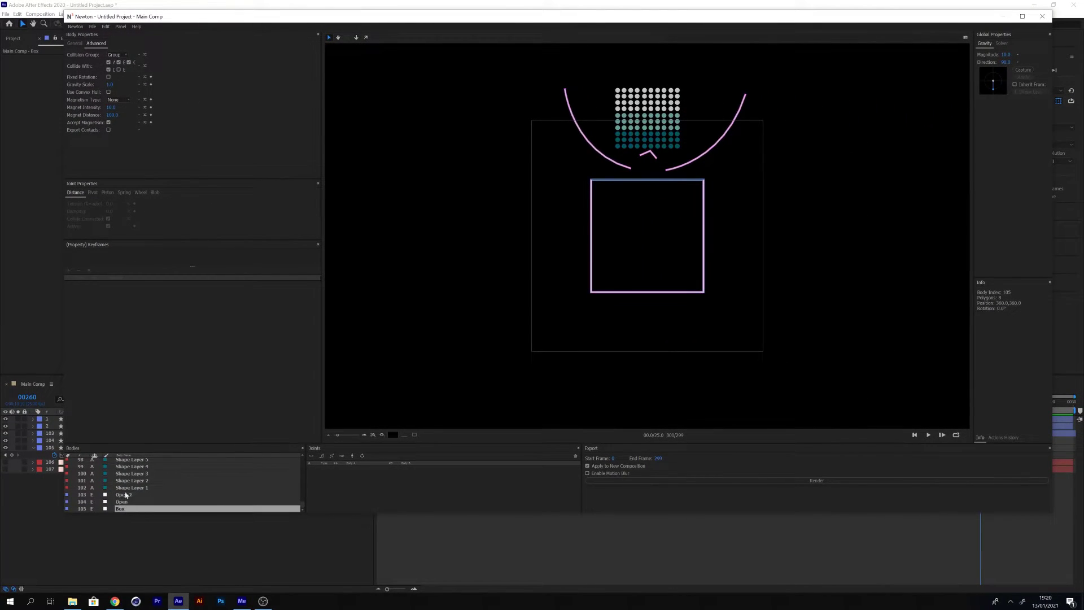
pyautogui.click(78, 44)
# Make the Box body Kinematic, preview the pour, and render to a new composition.
pyautogui.click(119, 57)
pyautogui.click(122, 51)
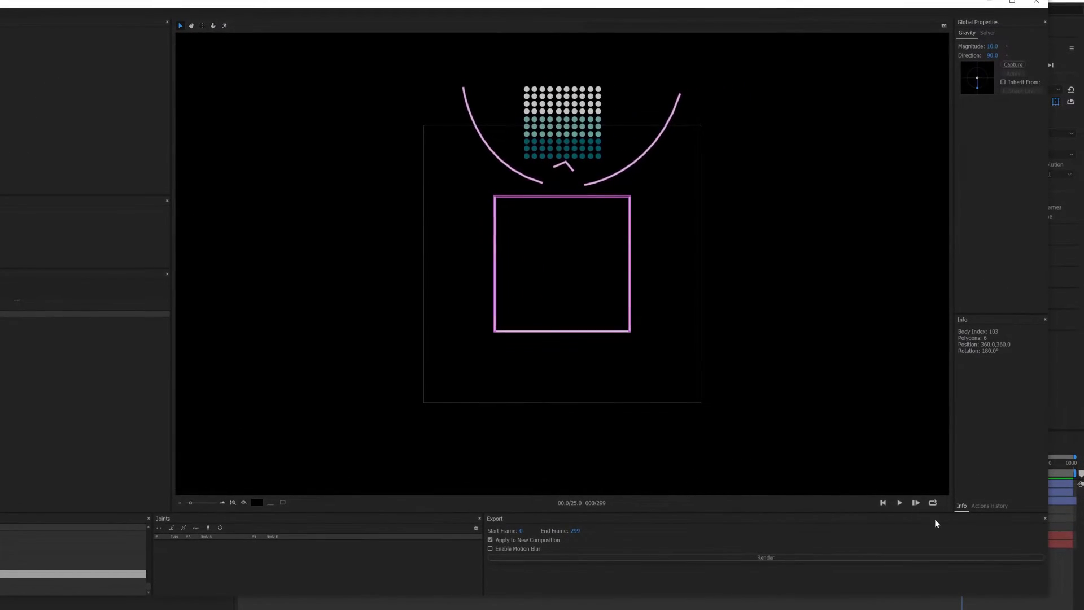
pyautogui.click(901, 503)
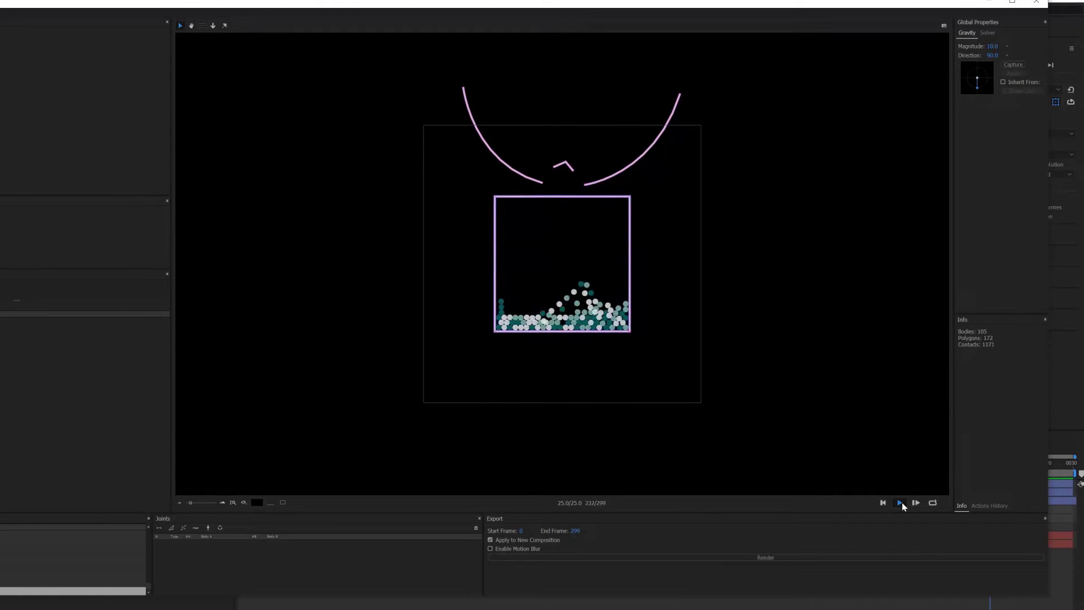
pyautogui.click(900, 503)
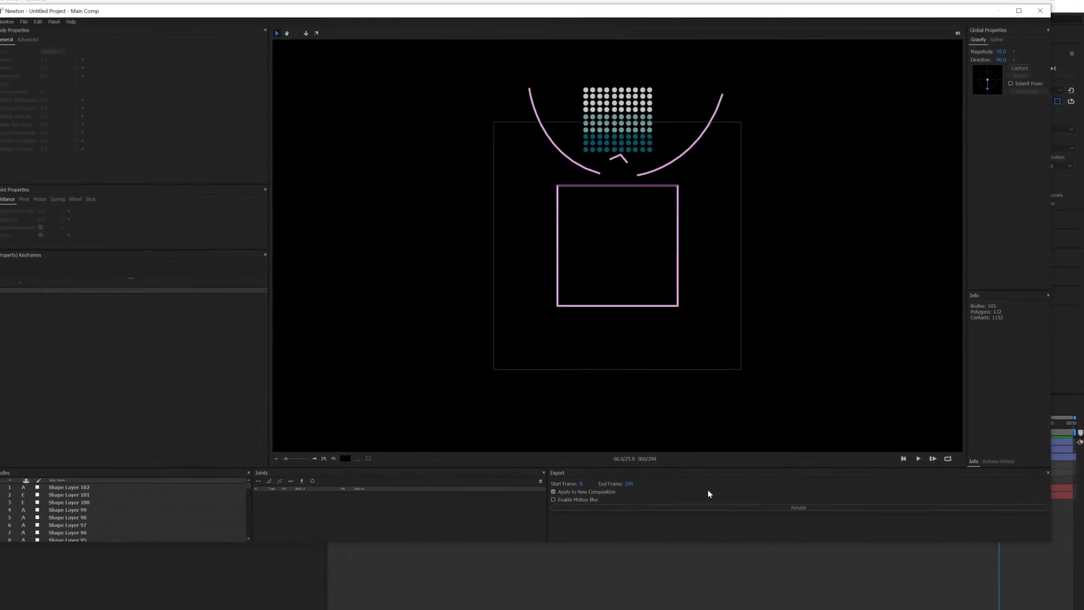
pyautogui.click(762, 505)
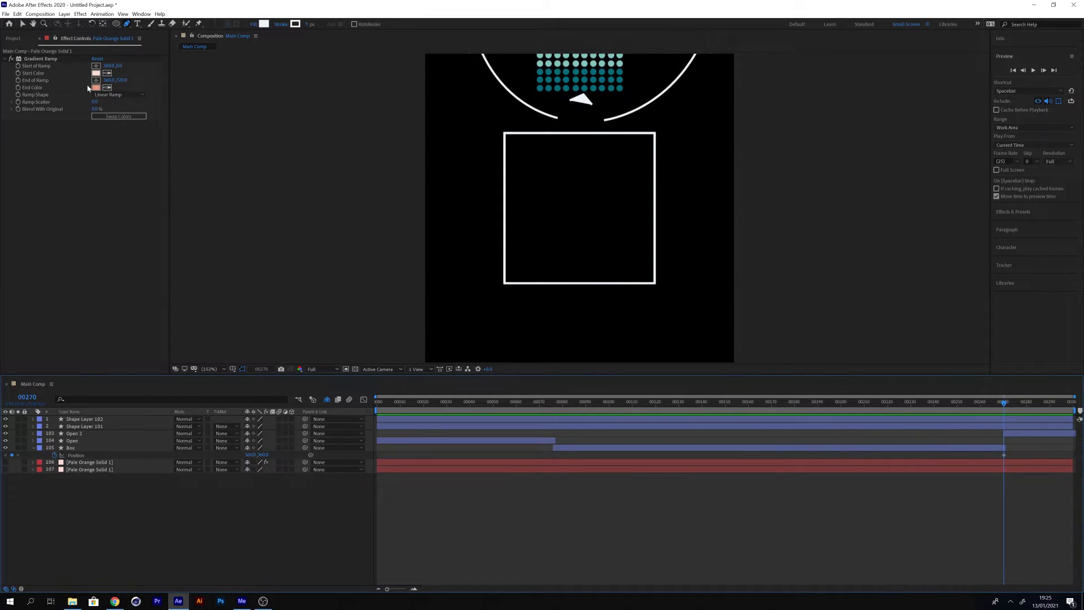
# Rename Main Comp 2 to 'Newton' in the Project panel and open it.
pyautogui.click(13, 39)
pyautogui.click(39, 141)
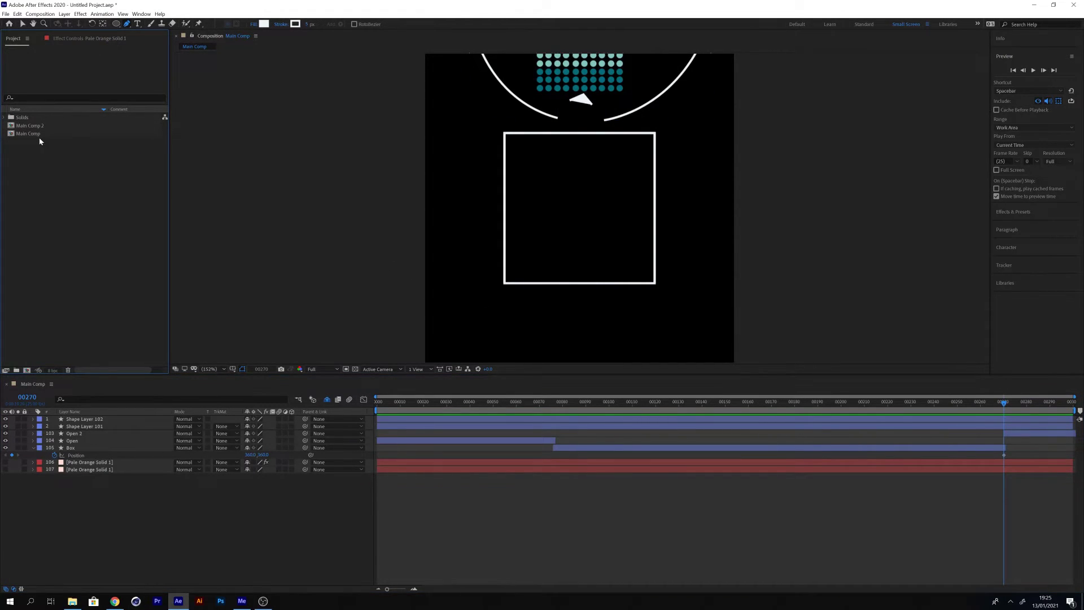
pyautogui.click(34, 129)
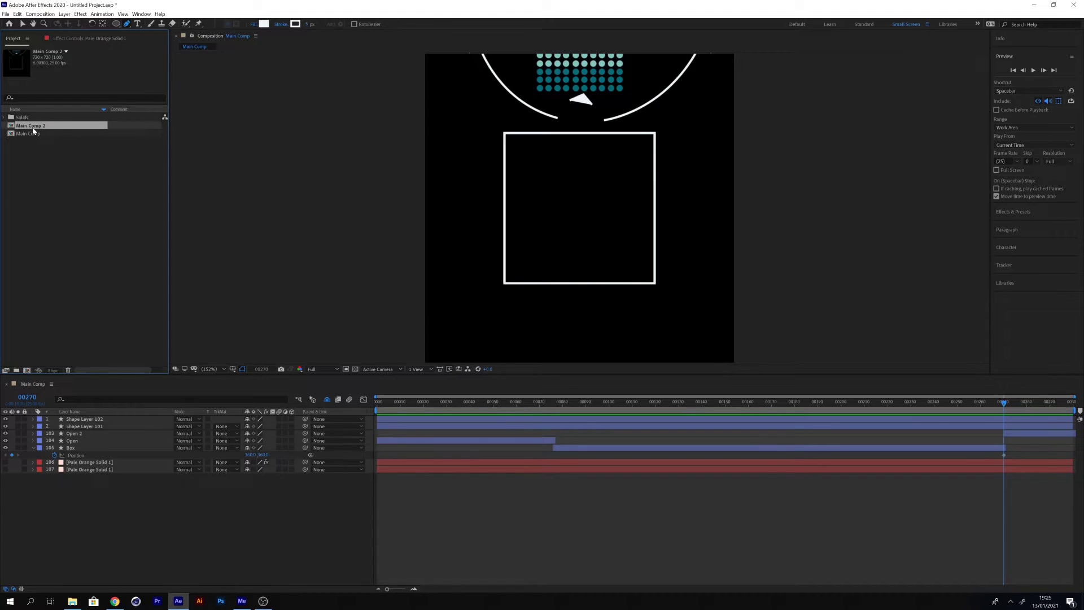
pyautogui.write('Newton')
pyautogui.press('Return')
pyautogui.doubleClick(33, 127)
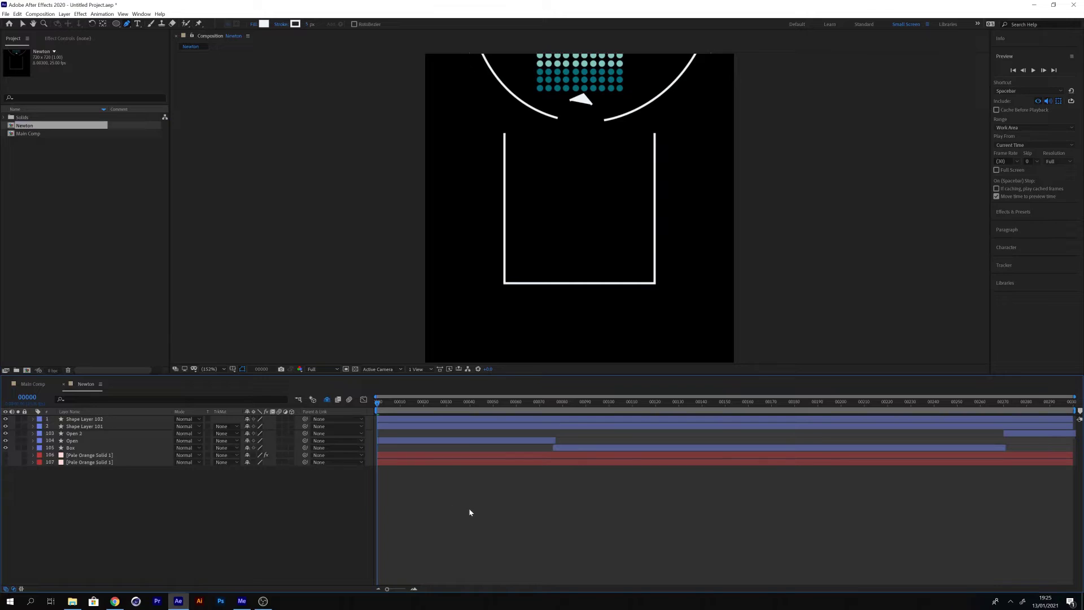
# Delete Shape Layer 102, Shape Layer 101, Open 2 and Open, and show both Pale Orange Solids.
pyautogui.click(581, 100)
pyautogui.keyDown('shift'); pyautogui.click(85, 440); pyautogui.keyUp('shift')
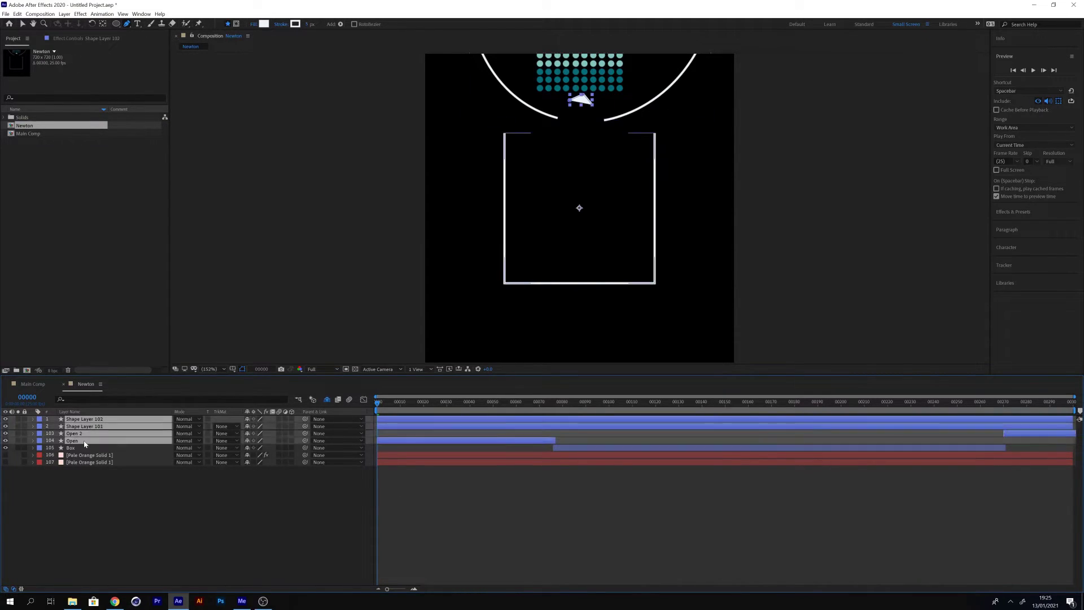
pyautogui.press('Delete')
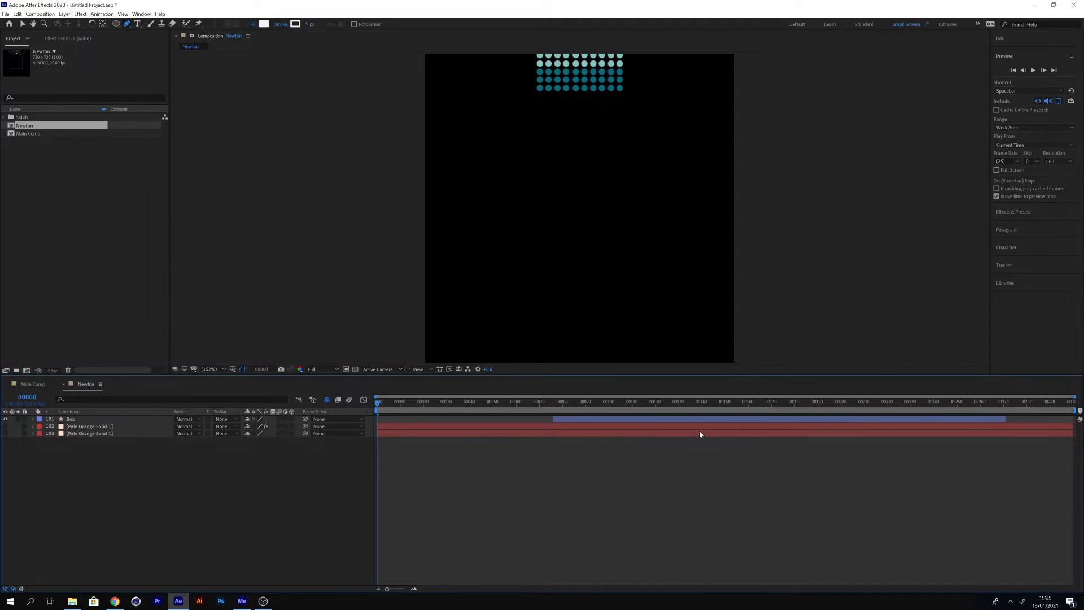
pyautogui.click(553, 418)
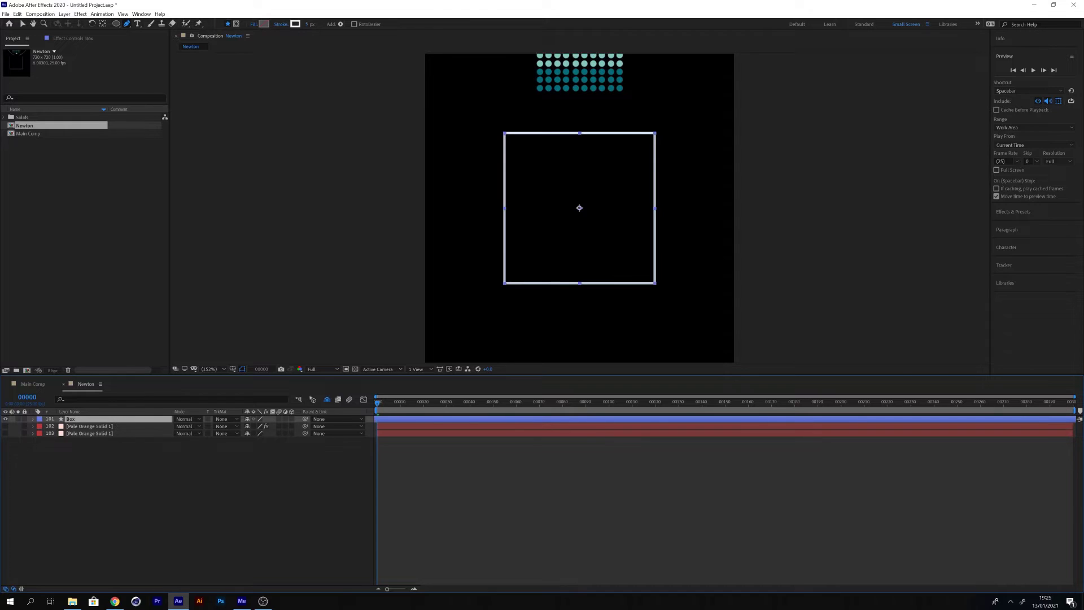
pyautogui.click(876, 506)
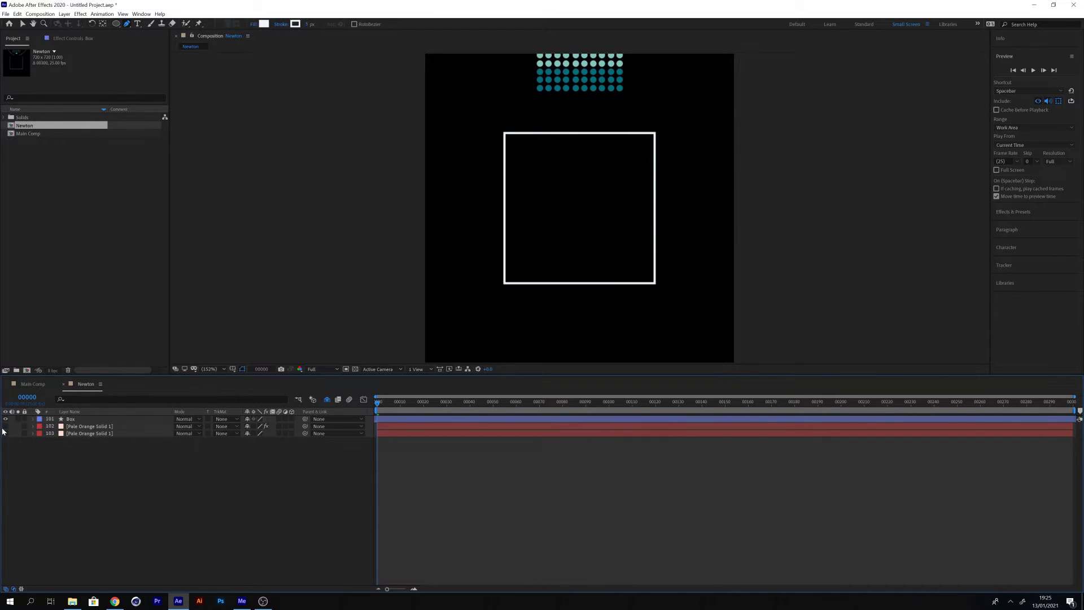
pyautogui.moveTo(5, 426); pyautogui.dragTo(5, 433)
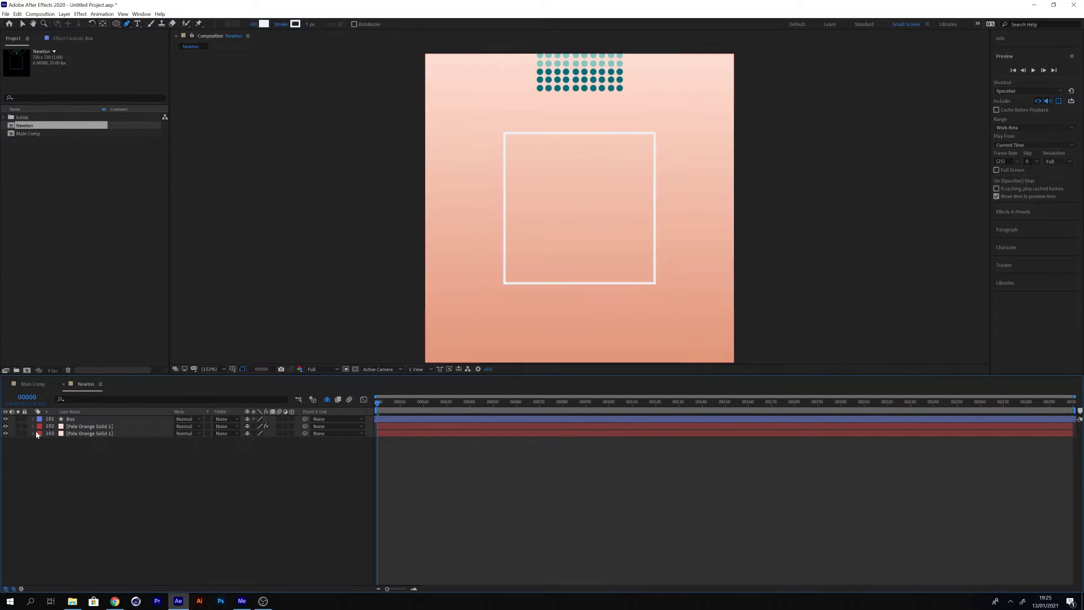
pyautogui.click(326, 399)
# Pre-compose Shape Layers 1–100 into a precomp named 'Fluid'.
pyautogui.click(89, 419)
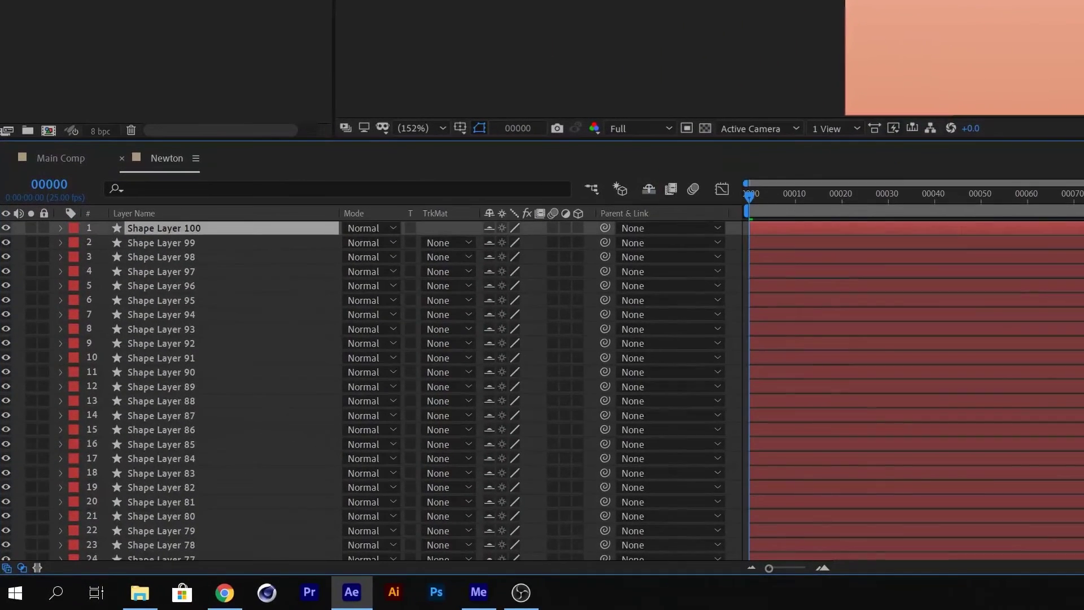
pyautogui.scroll(-15, 287, 520)
pyautogui.keyDown('shift'); pyautogui.click(164, 495); pyautogui.keyUp('shift')
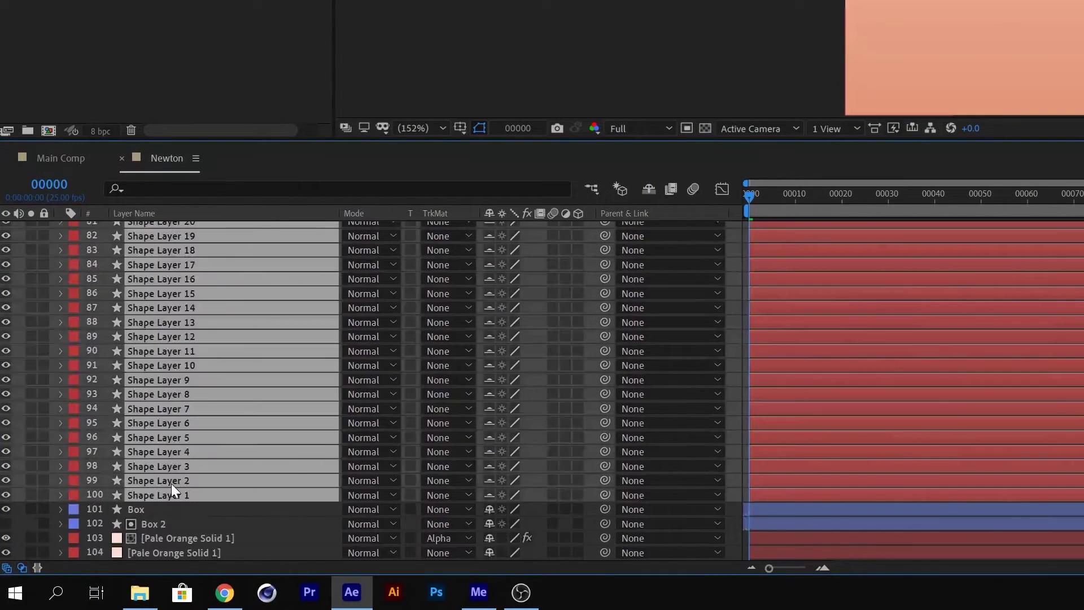
pyautogui.rightClick(171, 484)
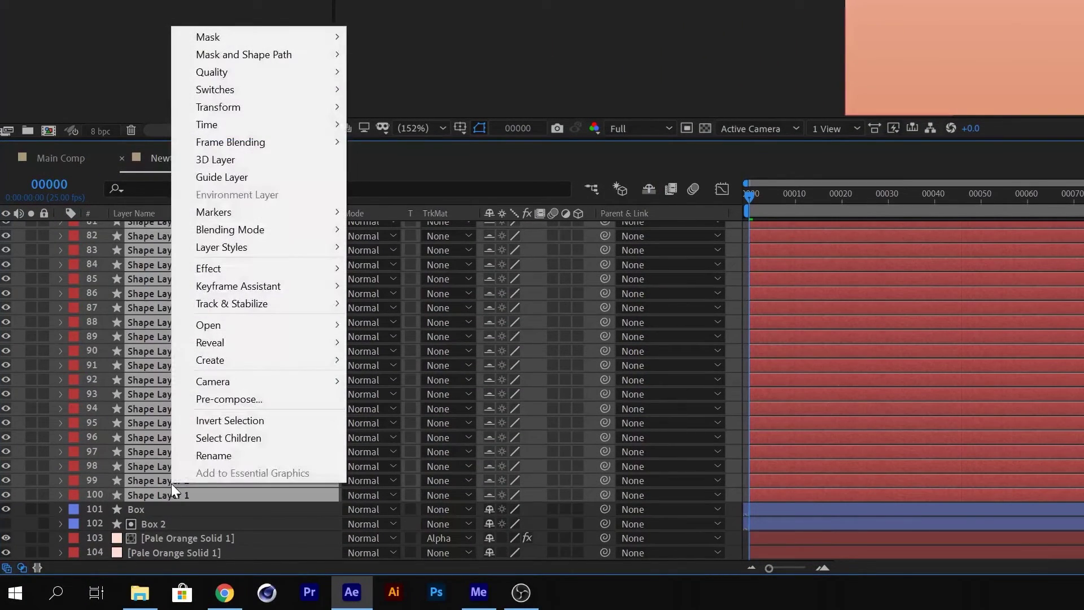
pyautogui.click(229, 399)
pyautogui.write('Fluid')
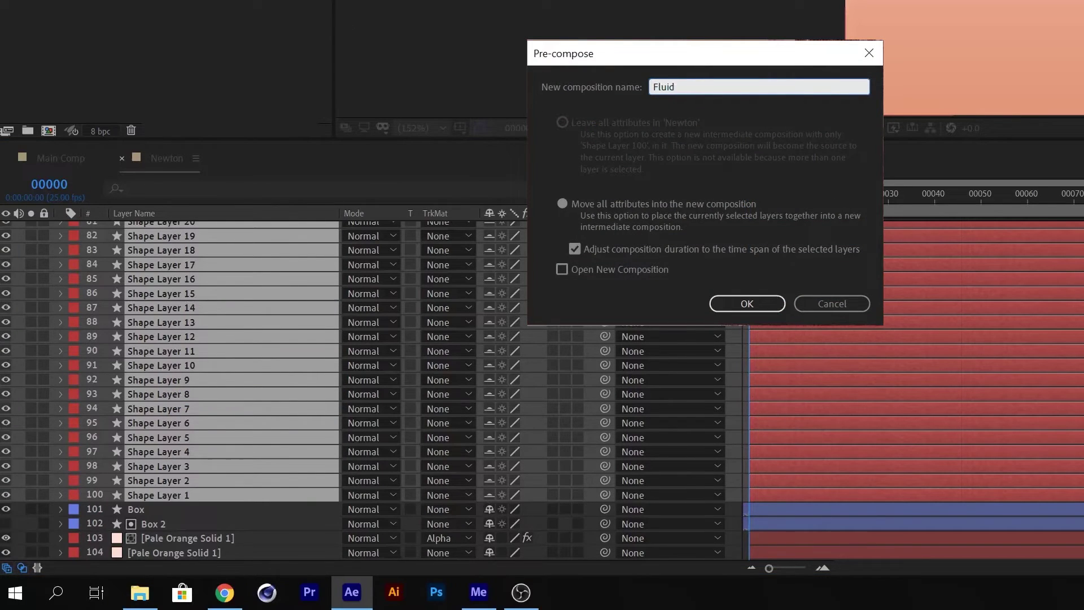
pyautogui.press('Return')
# Delete the Box layer's starting and ending Position and Rotation keyframes.
pyautogui.click(31, 425)
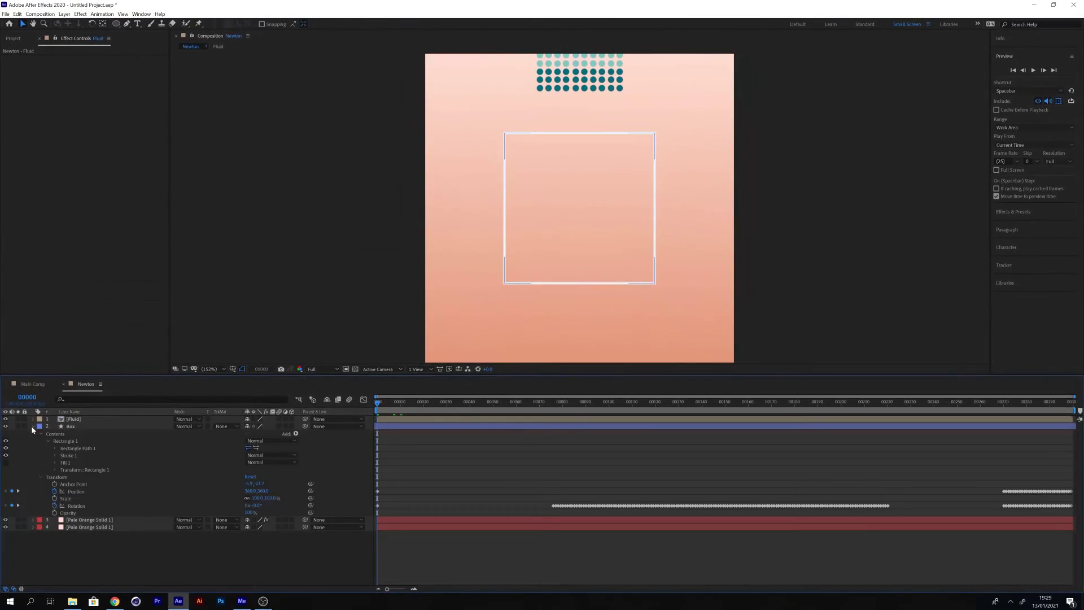
pyautogui.click(48, 440)
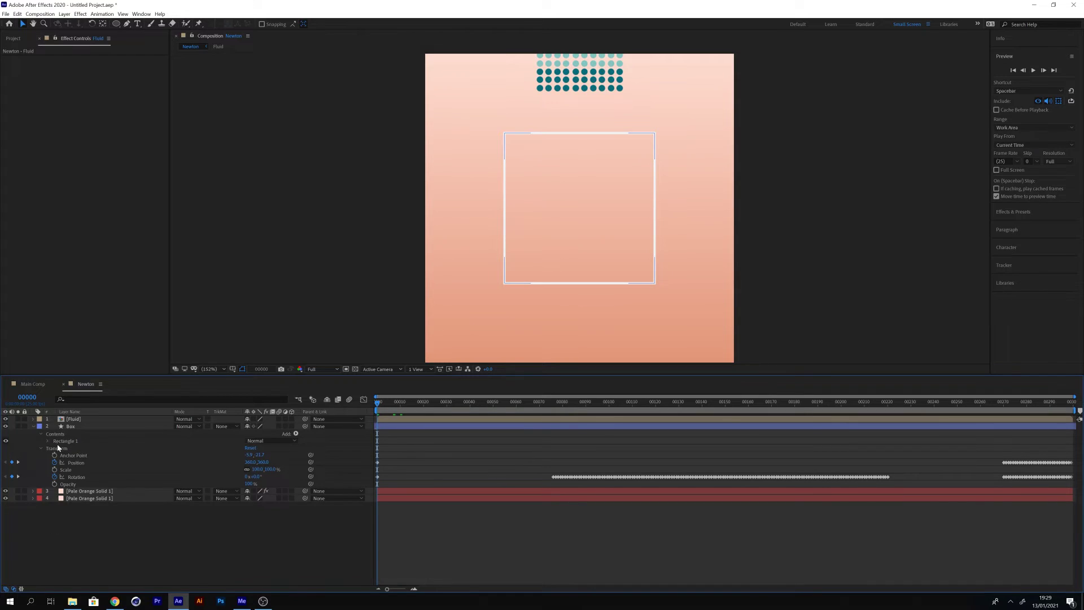
pyautogui.moveTo(394, 457); pyautogui.dragTo(364, 483)
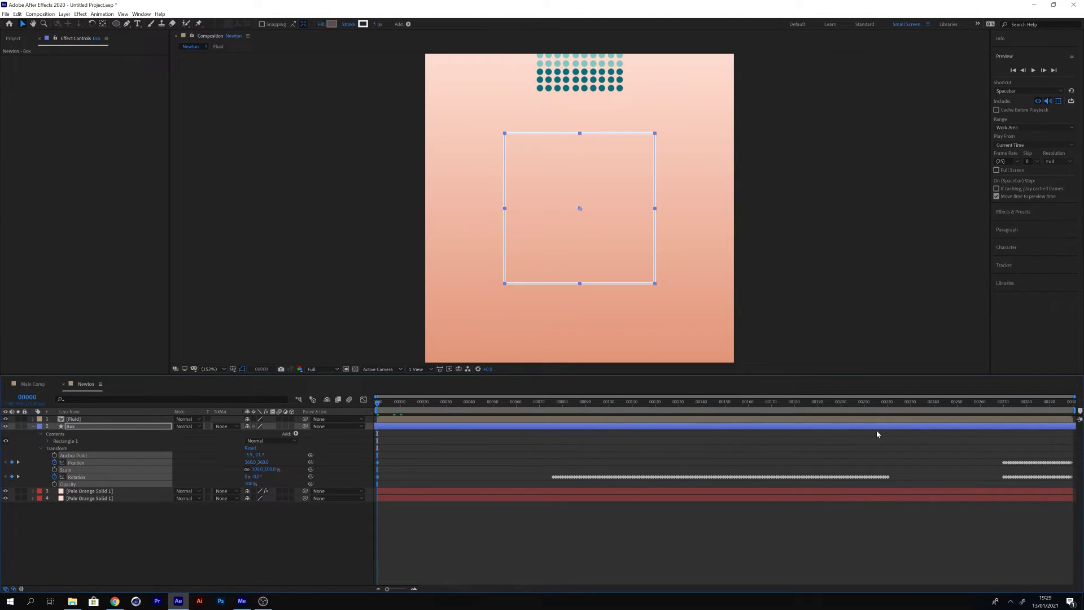
pyautogui.press('Delete')
pyautogui.moveTo(957, 455); pyautogui.dragTo(1075, 481)
pyautogui.press('Delete')
pyautogui.click(643, 510)
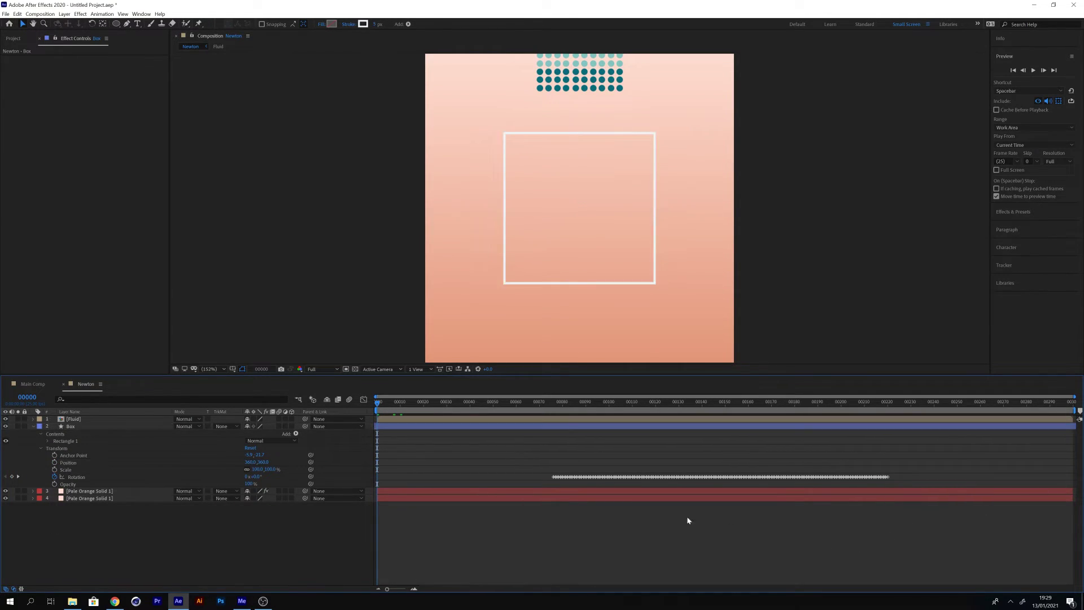
pyautogui.click(41, 448)
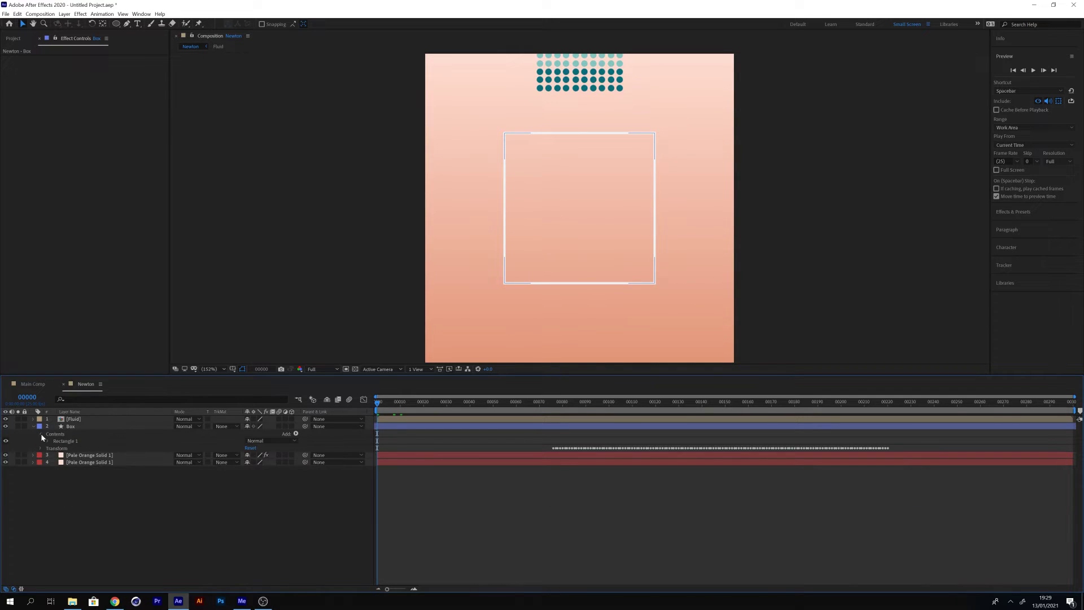
pyautogui.click(41, 433)
# Duplicate Box as Box 2 with its fill on, and use it as the gradient solid's alpha matte.
pyautogui.click(73, 427)
pyautogui.hotkey('ctrl', 'd')
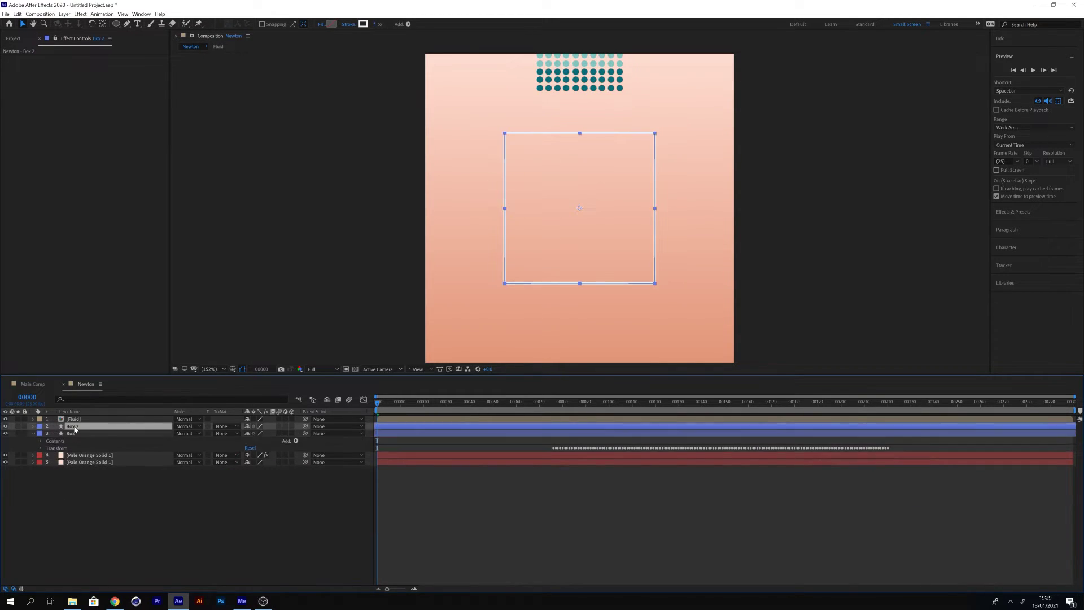
pyautogui.click(41, 441)
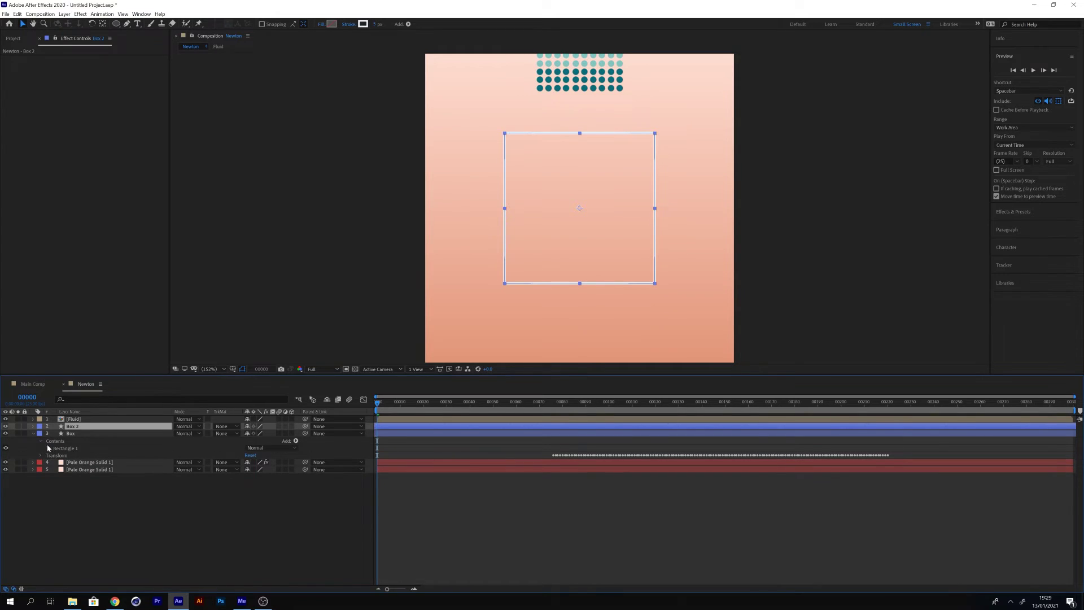
pyautogui.click(48, 448)
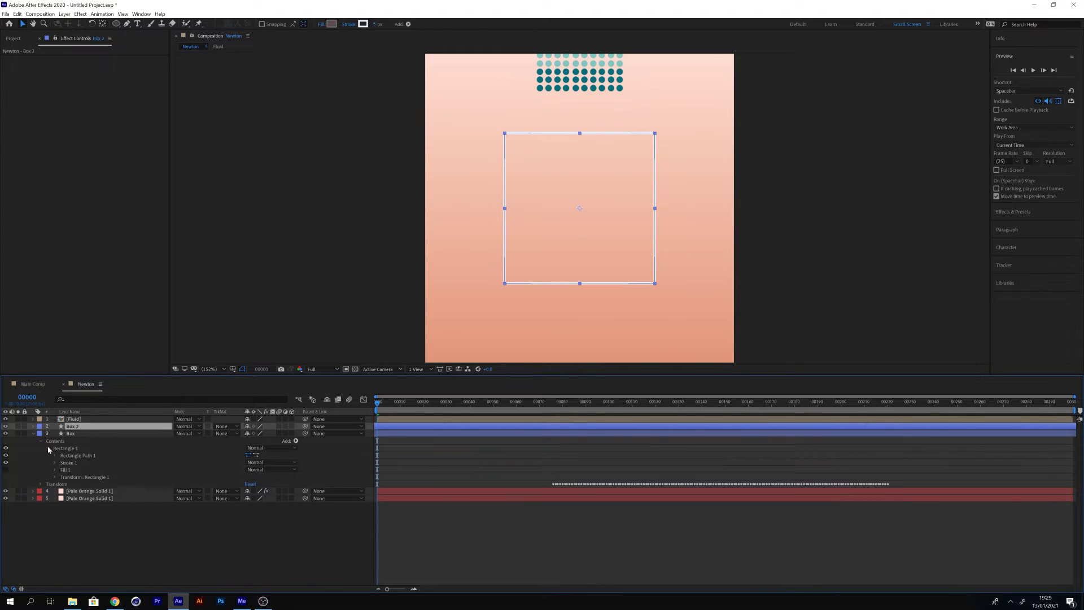
pyautogui.click(6, 469)
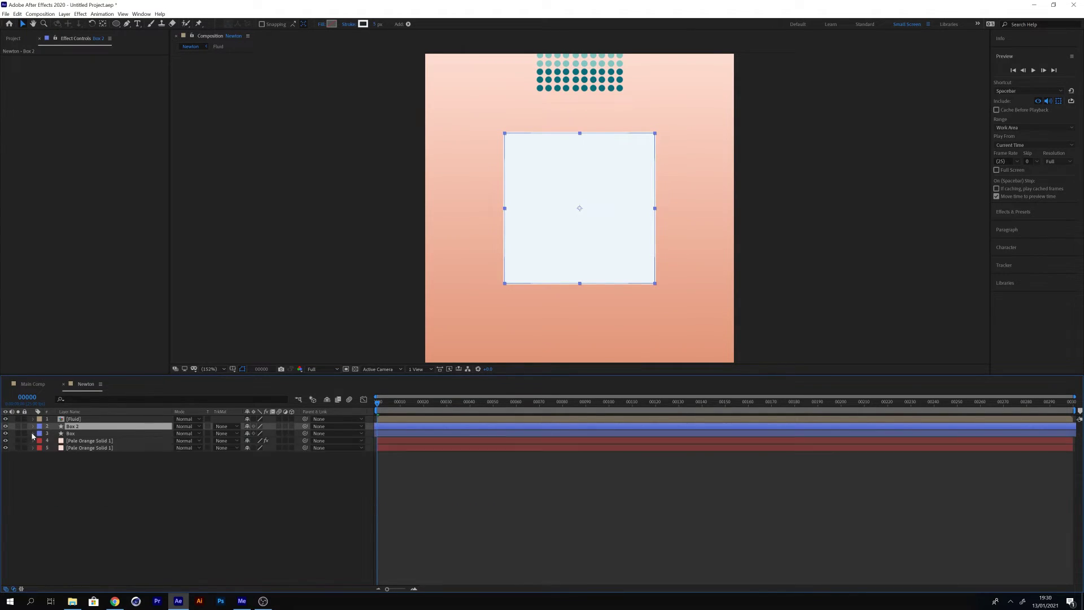
pyautogui.click(98, 466)
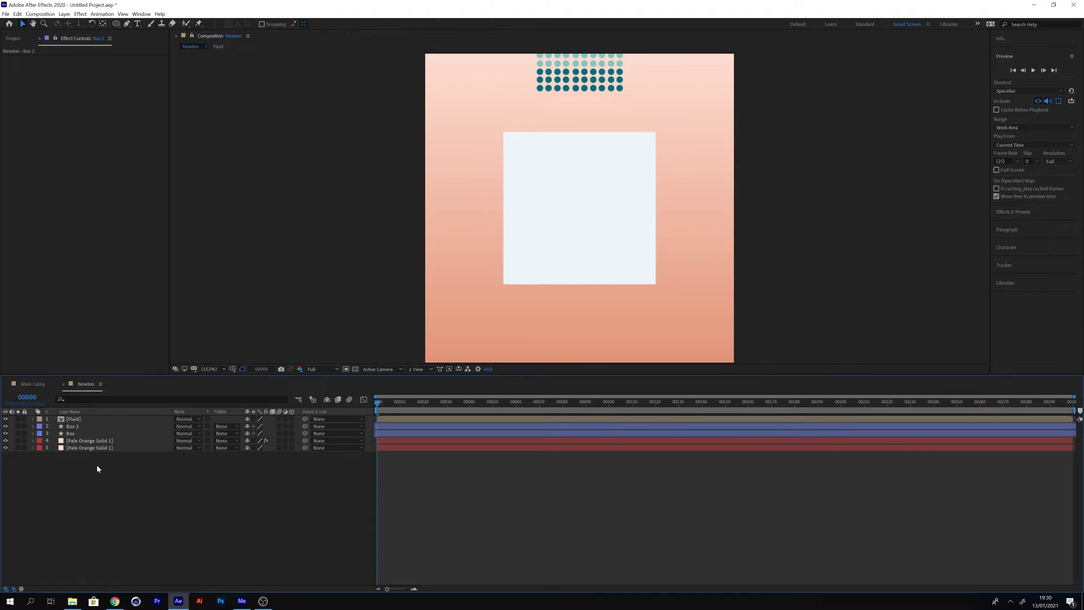
pyautogui.click(230, 441)
pyautogui.click(235, 458)
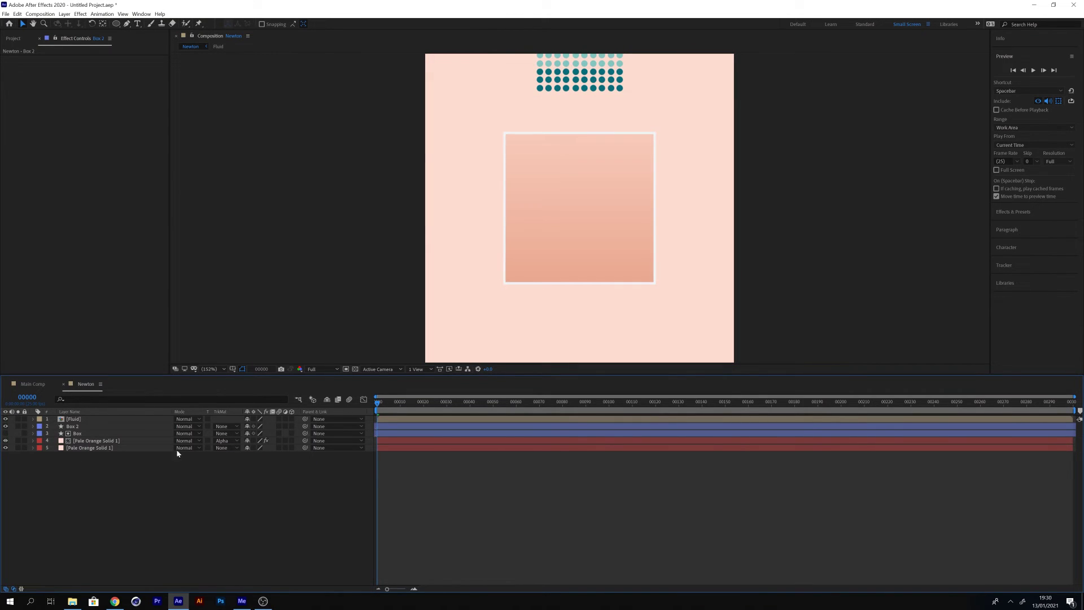
# Duplicate the box as Box 3, move it to the top, and set it as Fluid's alpha matte.
pyautogui.click(86, 433)
pyautogui.hotkey('ctrl', 'd')
pyautogui.moveTo(87, 419); pyautogui.dragTo(146, 423)
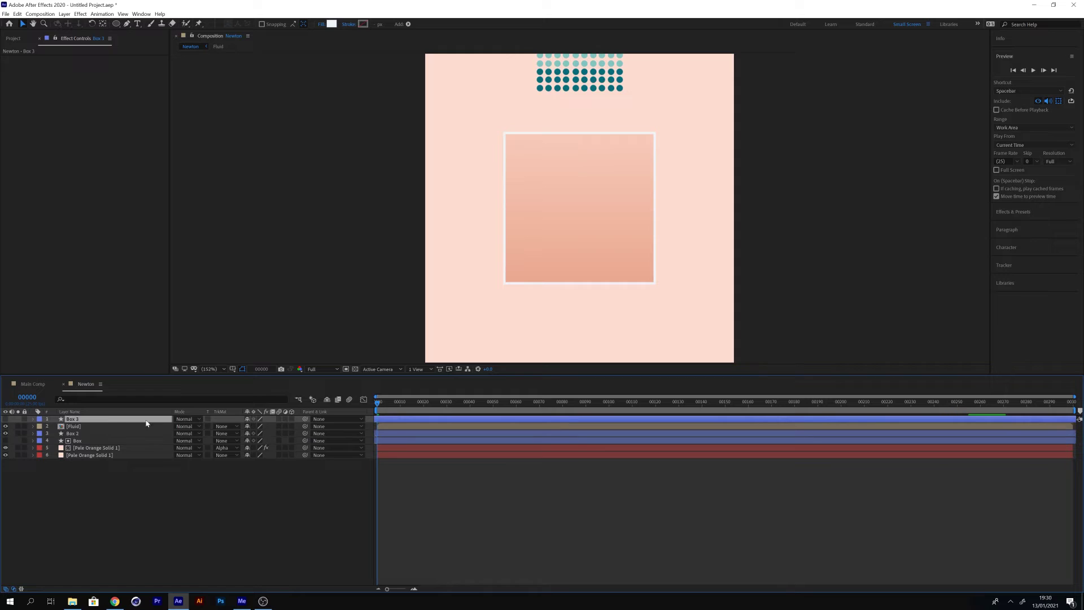
pyautogui.click(220, 428)
pyautogui.click(241, 446)
pyautogui.click(232, 507)
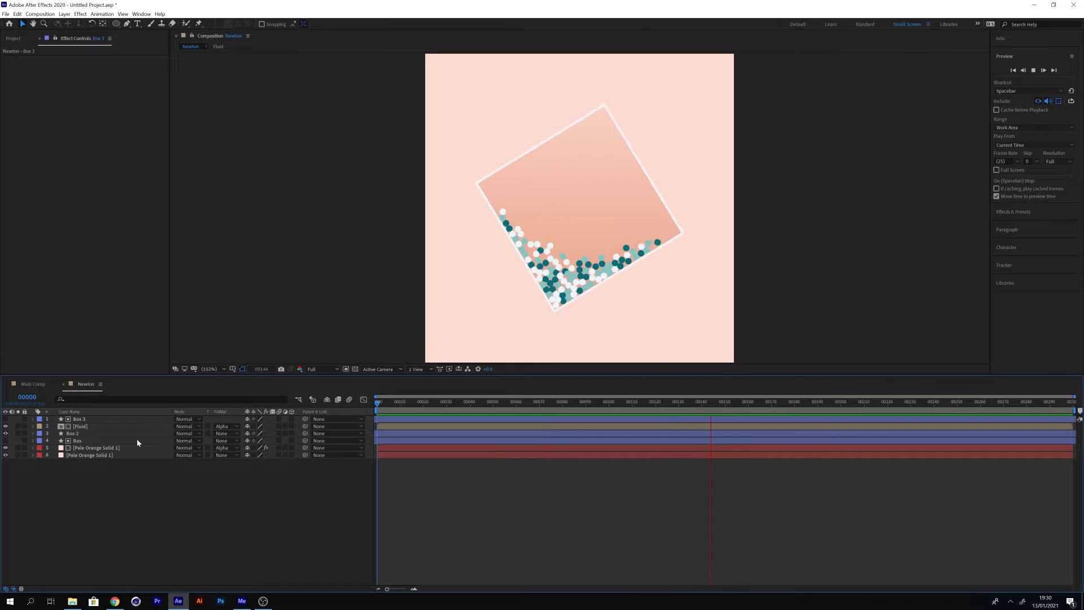
# Add Gaussian Blur to the Fluid layer with Blurriness 50.
pyautogui.click(130, 426)
pyautogui.click(81, 14)
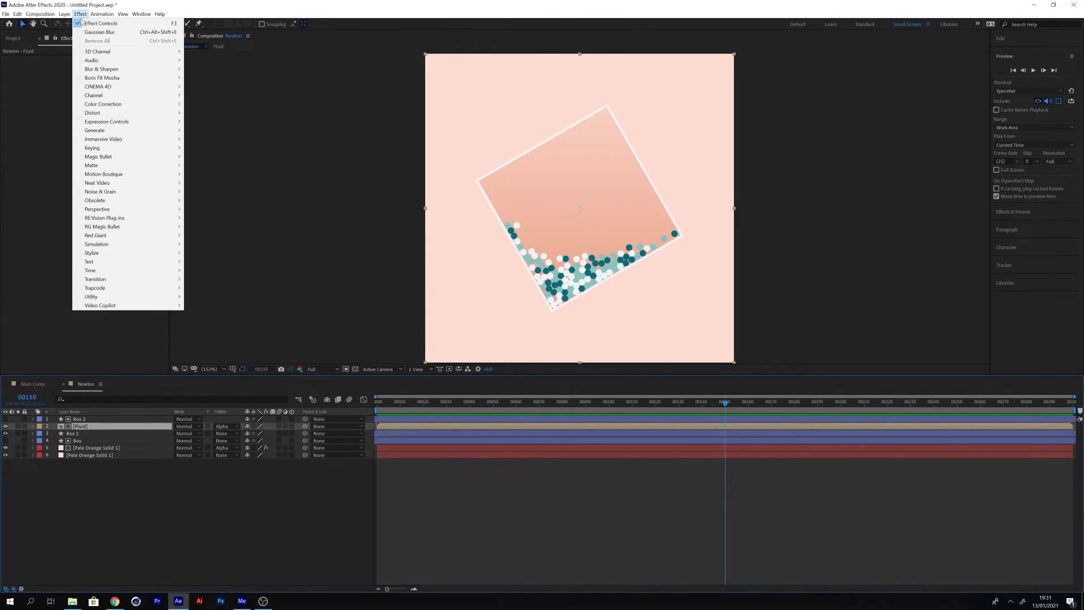
pyautogui.moveTo(102, 70)
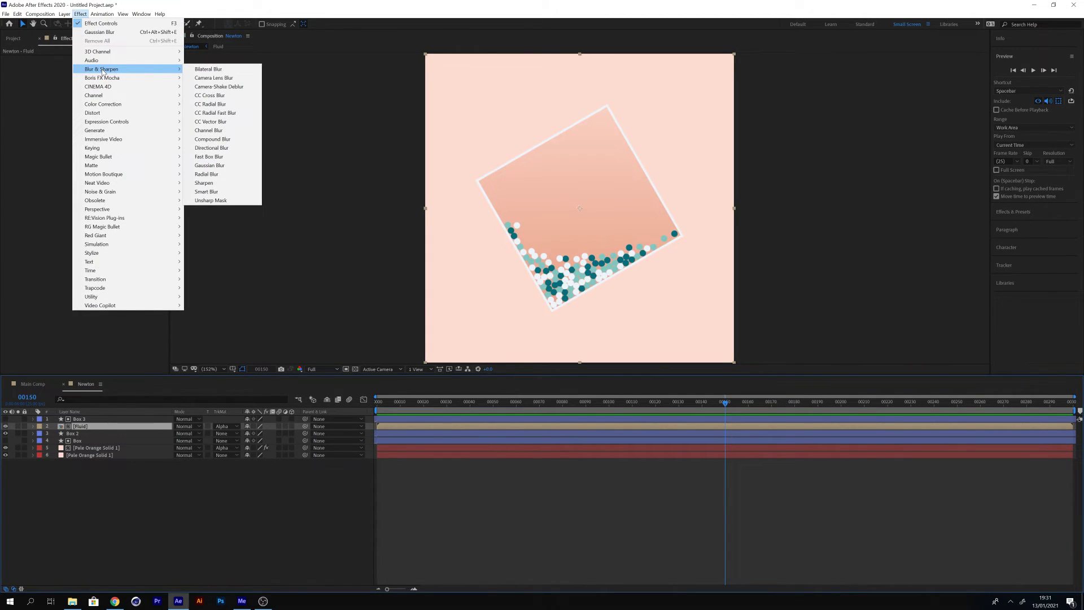
pyautogui.click(210, 165)
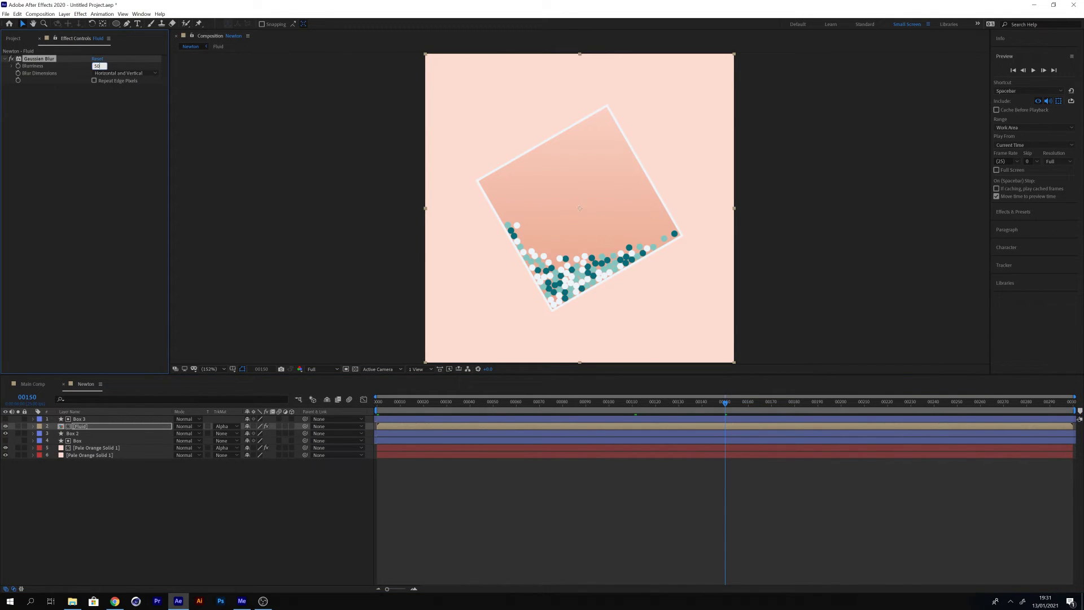
pyautogui.click(99, 119)
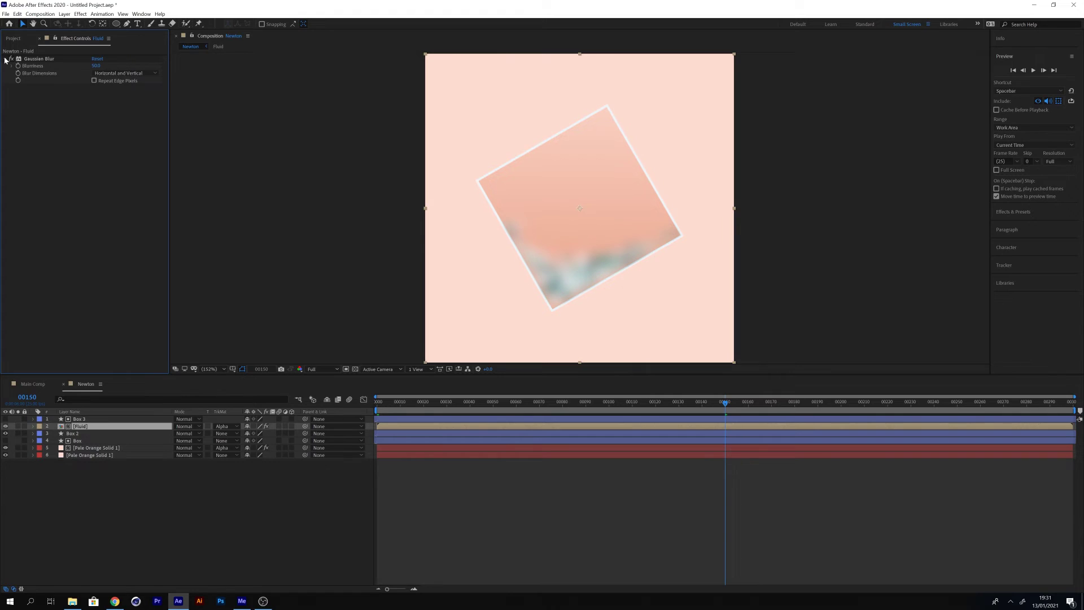
# Add Levels to the Fluid layer on the Alpha channel and set an alpha value to 0.
pyautogui.click(82, 14)
pyautogui.moveTo(165, 116)
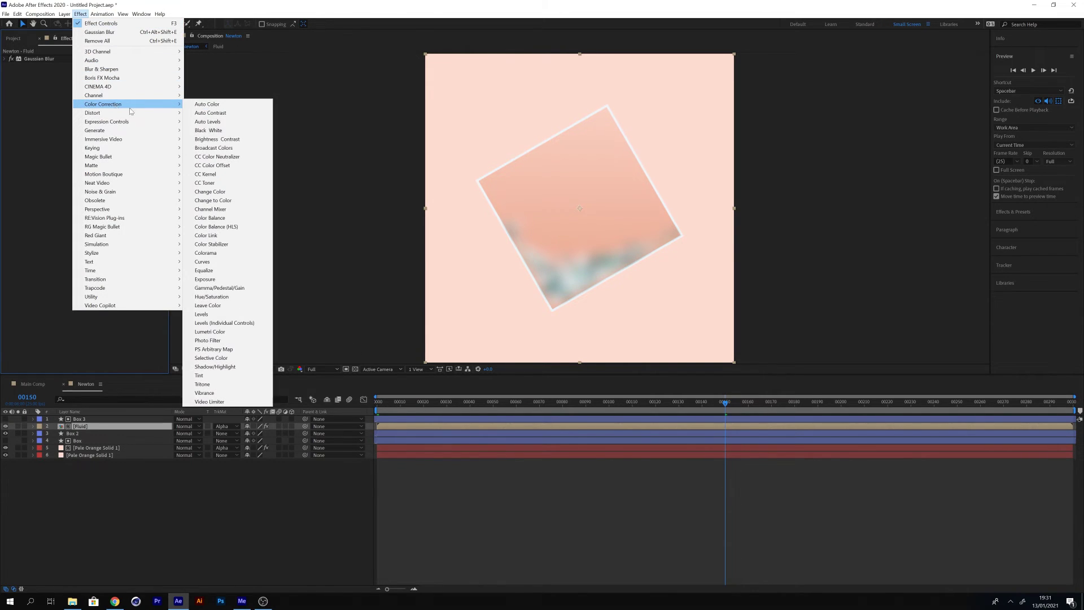
pyautogui.click(226, 314)
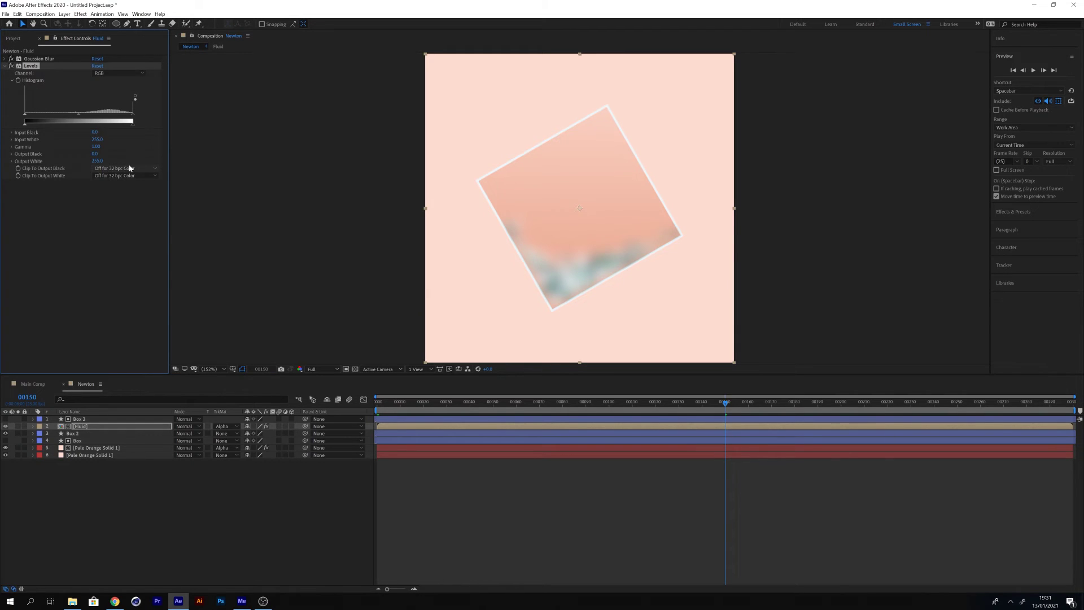
pyautogui.click(121, 75)
pyautogui.click(122, 117)
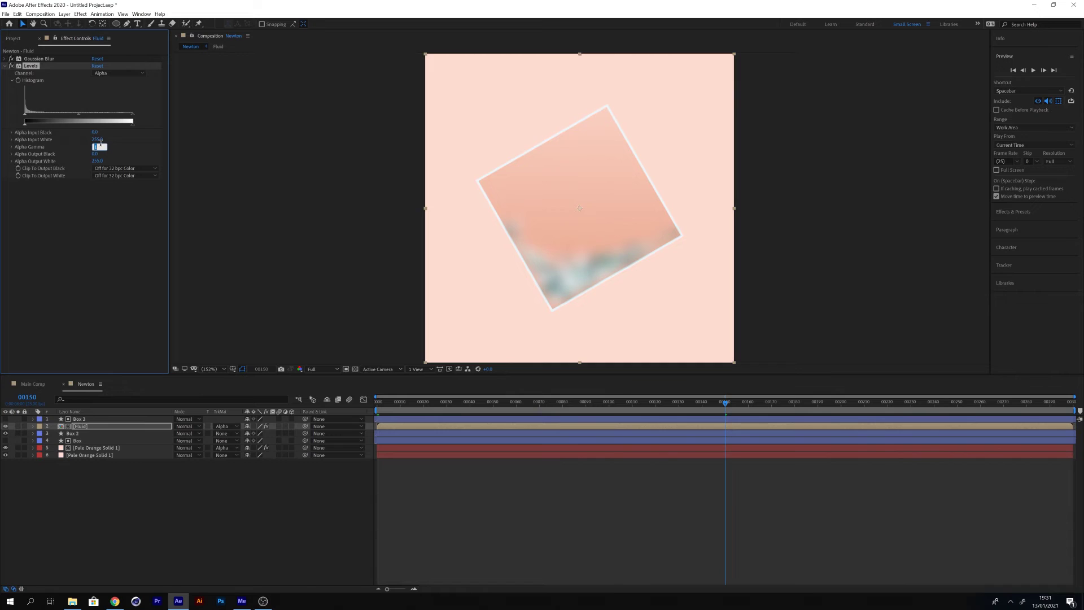
pyautogui.write('0')
pyautogui.press('Return')
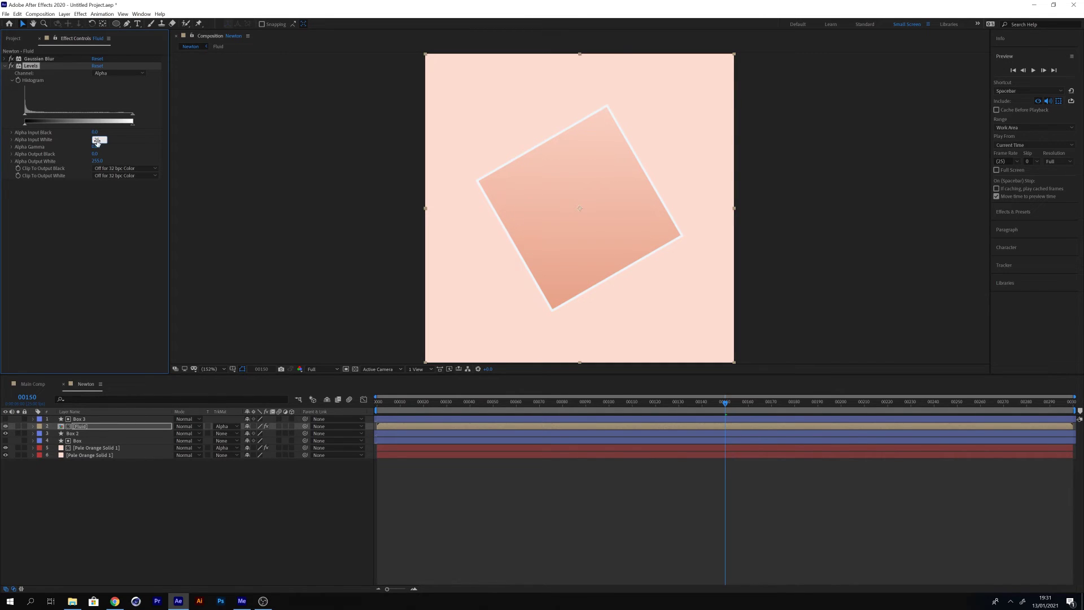
# Add Hue/Saturation to Fluid with Master Saturation near 50, then return to the first frame.
pyautogui.click(6, 66)
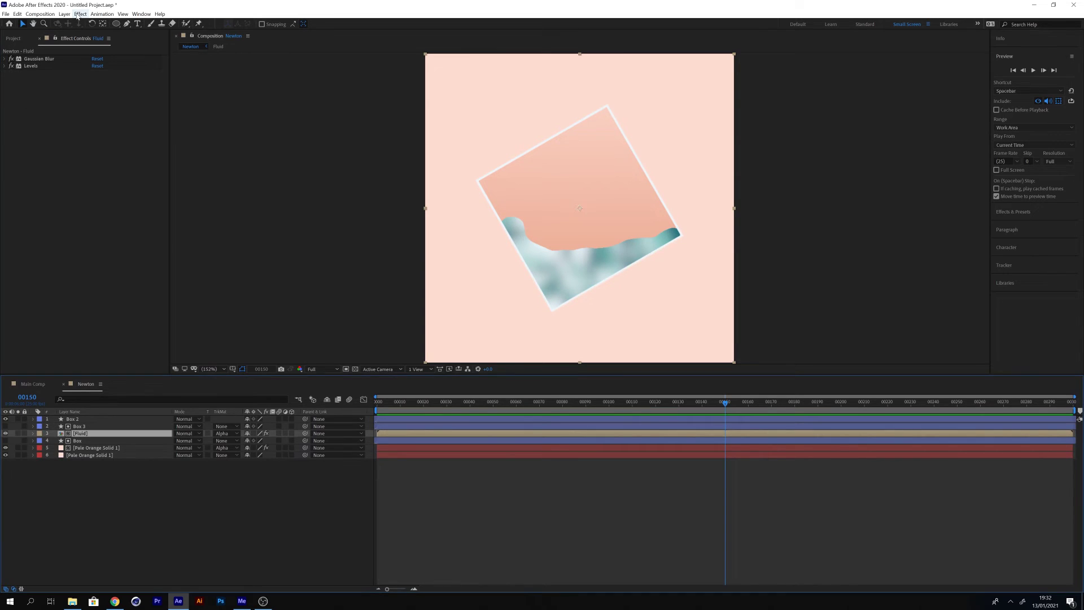
pyautogui.click(80, 13)
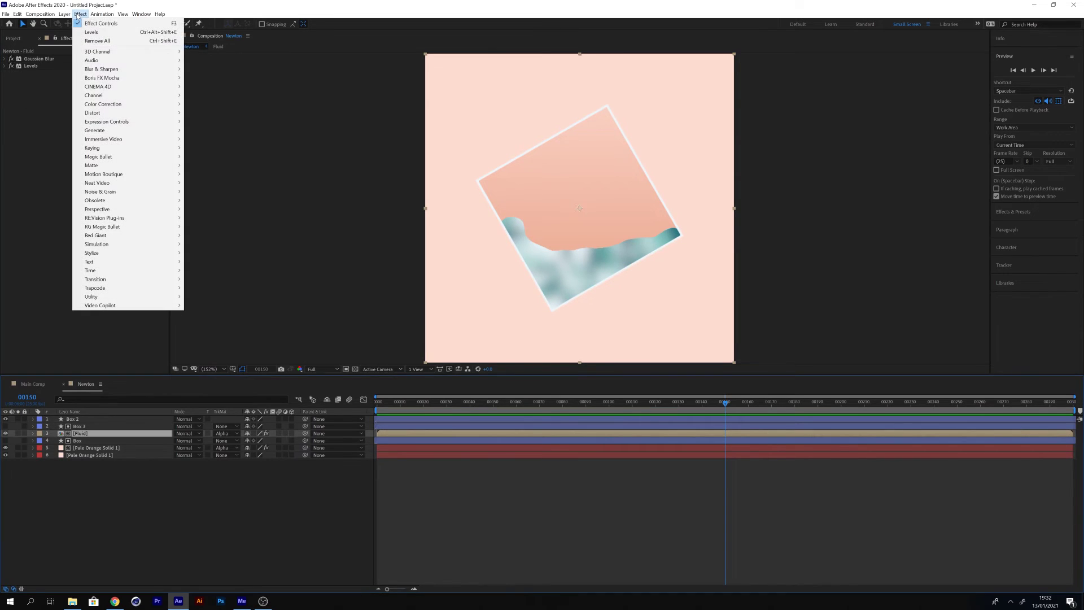
pyautogui.moveTo(148, 106)
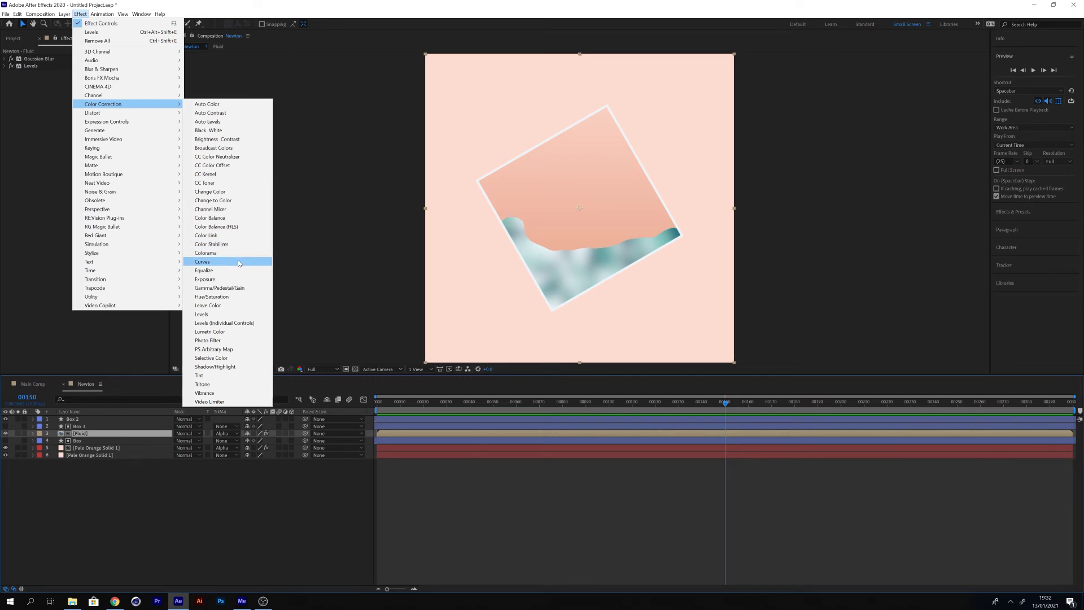
pyautogui.click(235, 297)
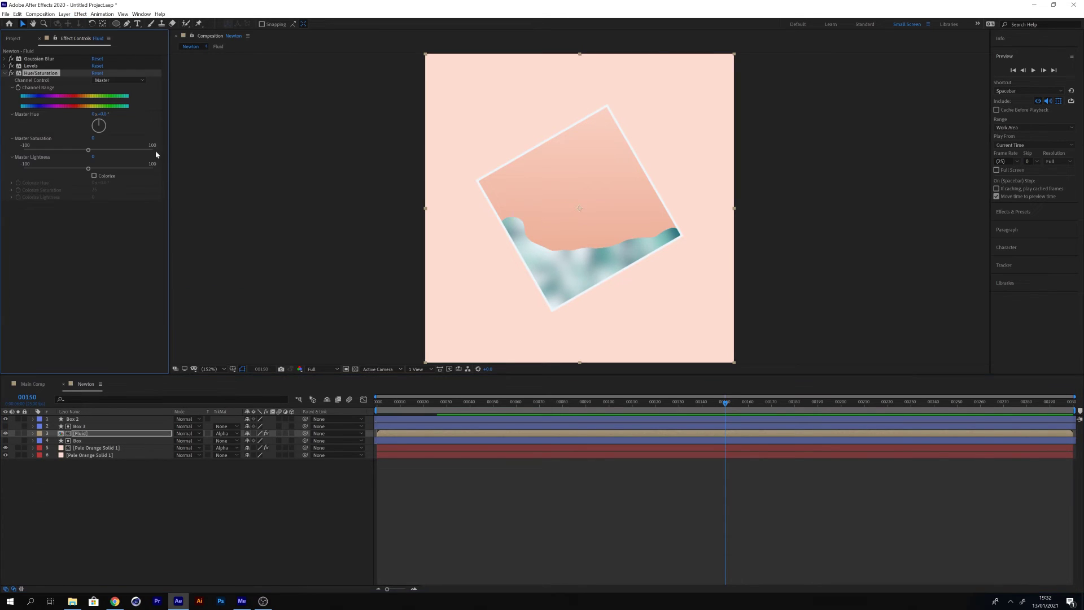
pyautogui.moveTo(95, 138); pyautogui.dragTo(94, 141)
pyautogui.click(4, 74)
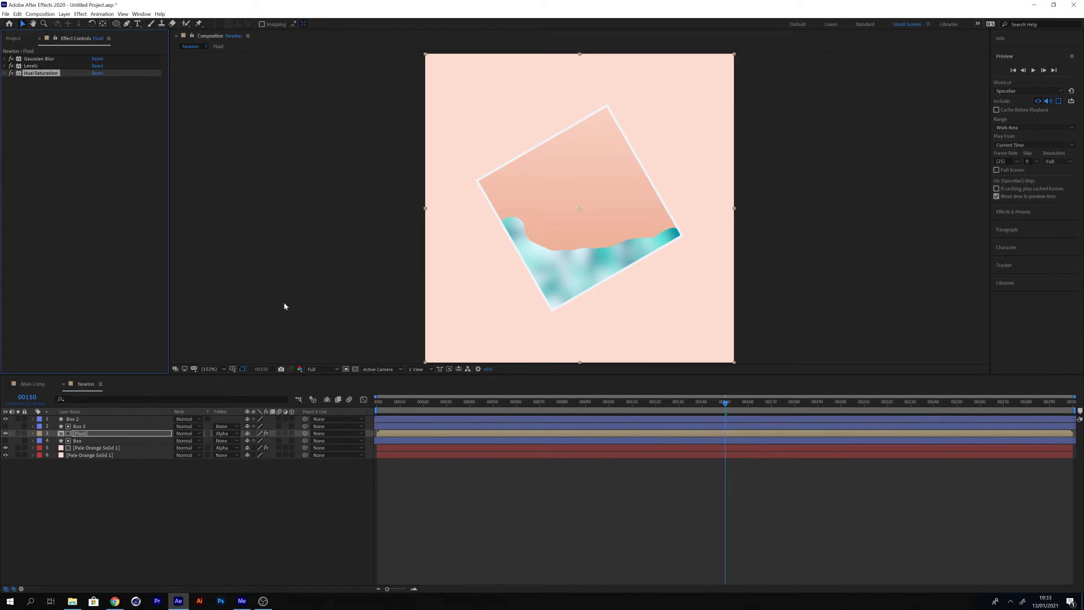
pyautogui.press('Home')
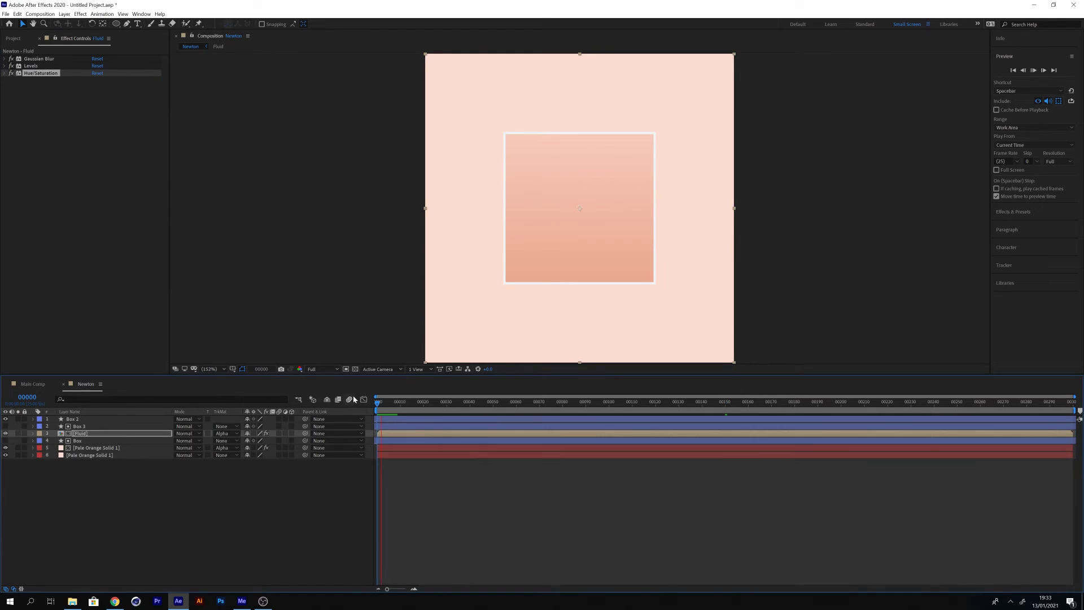
pyautogui.press('space')
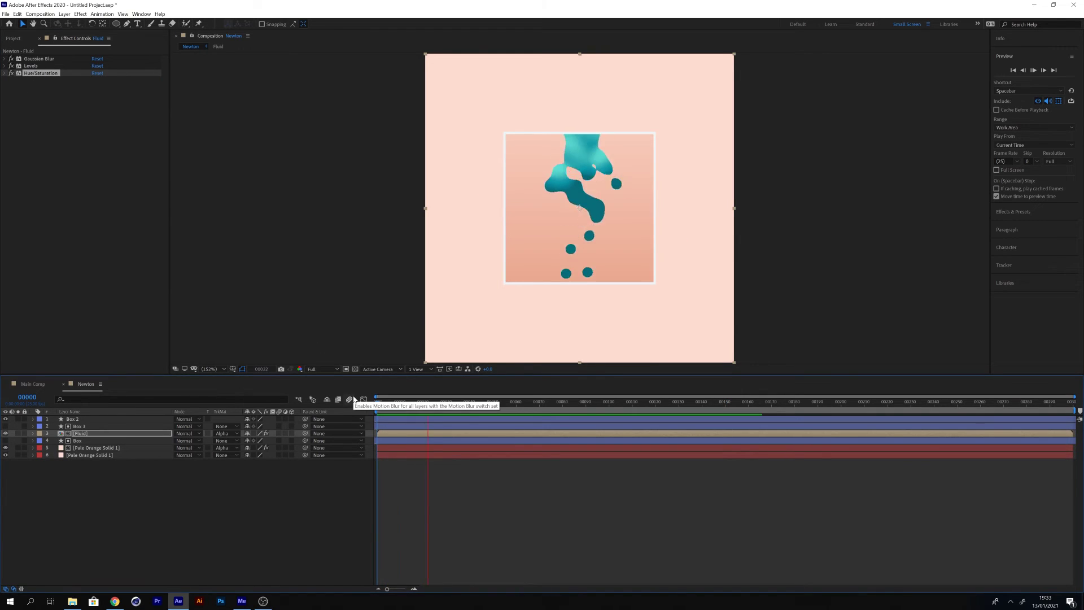